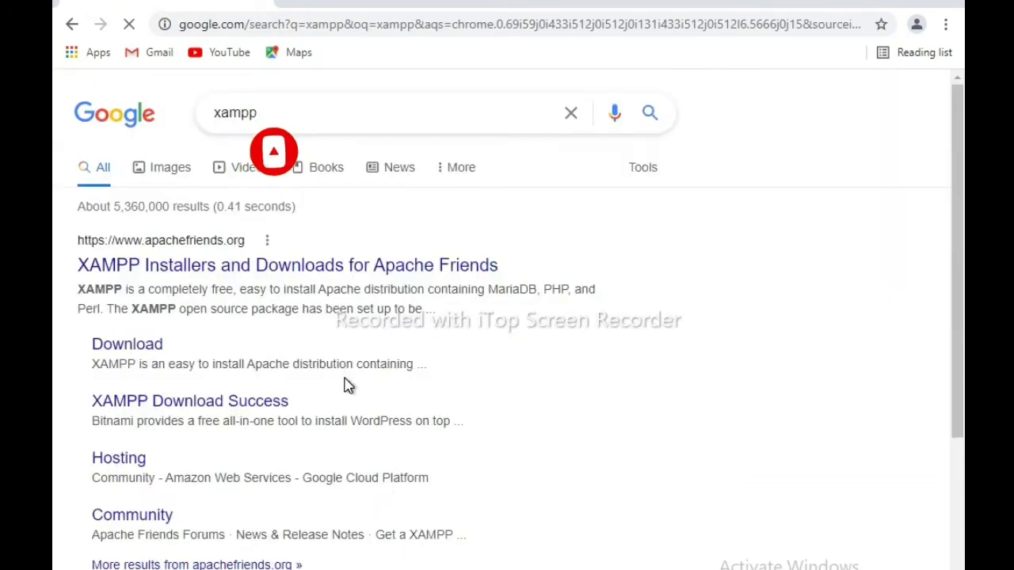
- Scroll through the Google results for 'xampp' to find the Apache Friends download link
{"action": "scroll", "coordinate": [345, 386], "scroll_direction": "down", "scroll_amount": 8}
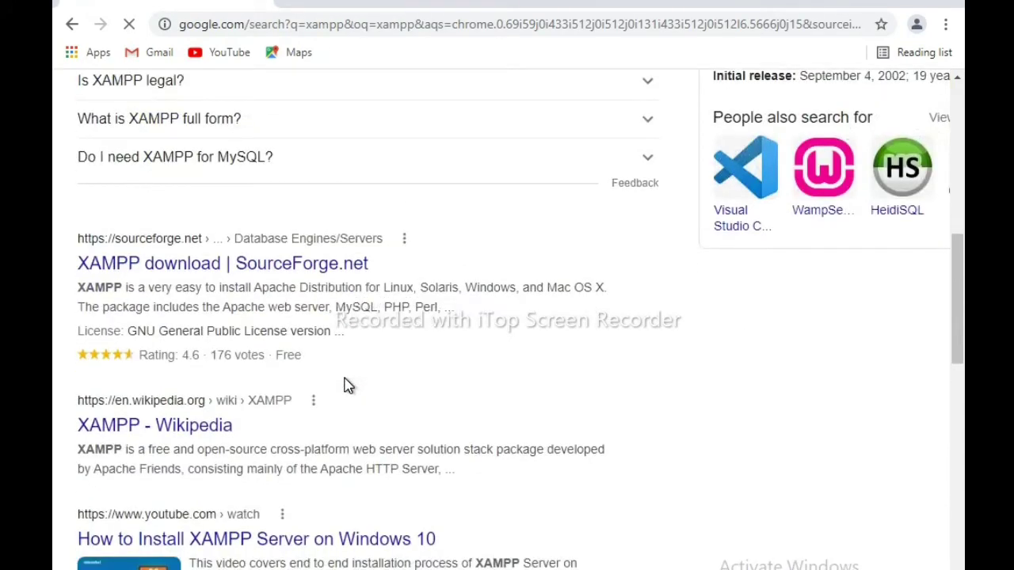
{"action": "scroll", "coordinate": [346, 385], "scroll_direction": "down", "scroll_amount": 2}
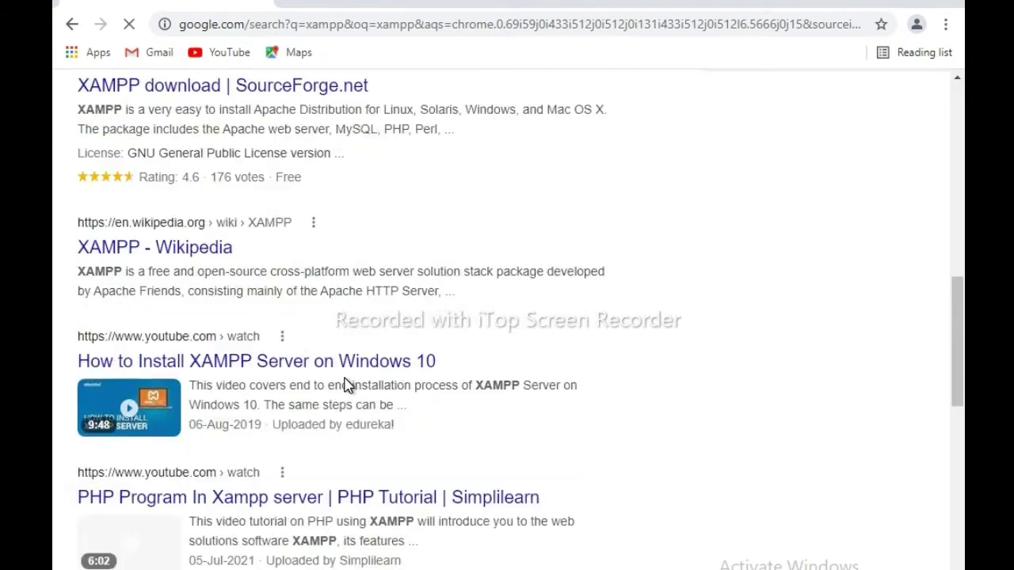
{"action": "scroll", "coordinate": [346, 385], "scroll_direction": "up", "scroll_amount": 3}
{"action": "scroll", "coordinate": [102, 233], "scroll_direction": "up", "scroll_amount": 4}
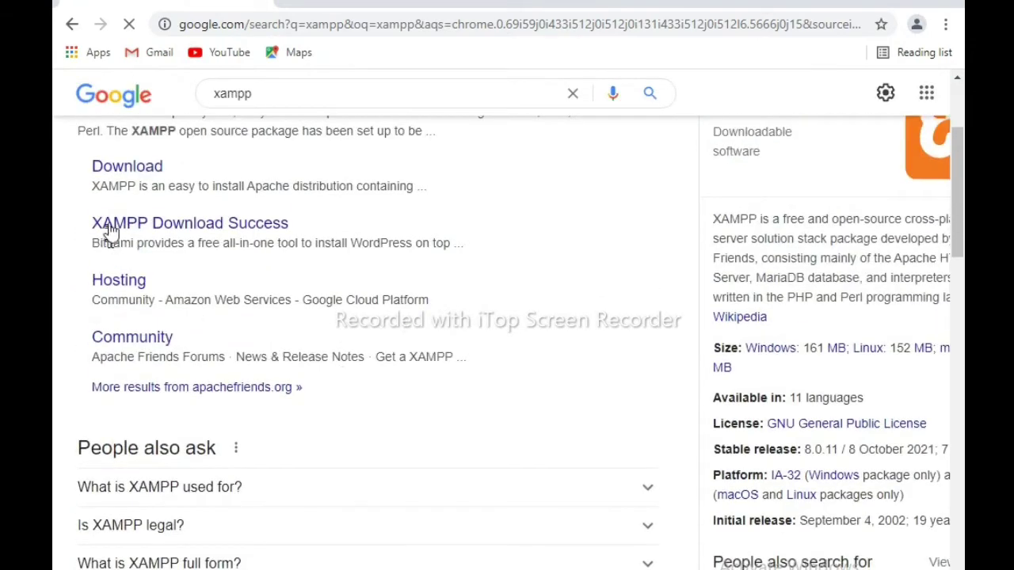
- Open the Apache Friends download page and get the 64-bit Windows XAMPP 8.0.11 installer
{"action": "left_click", "coordinate": [139, 170]}
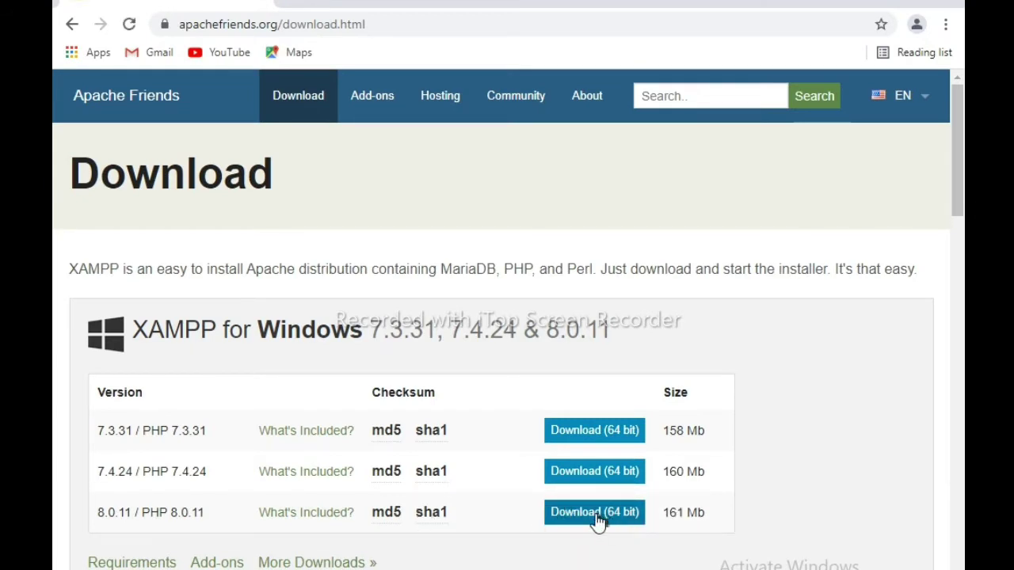
{"action": "left_click", "coordinate": [596, 513]}
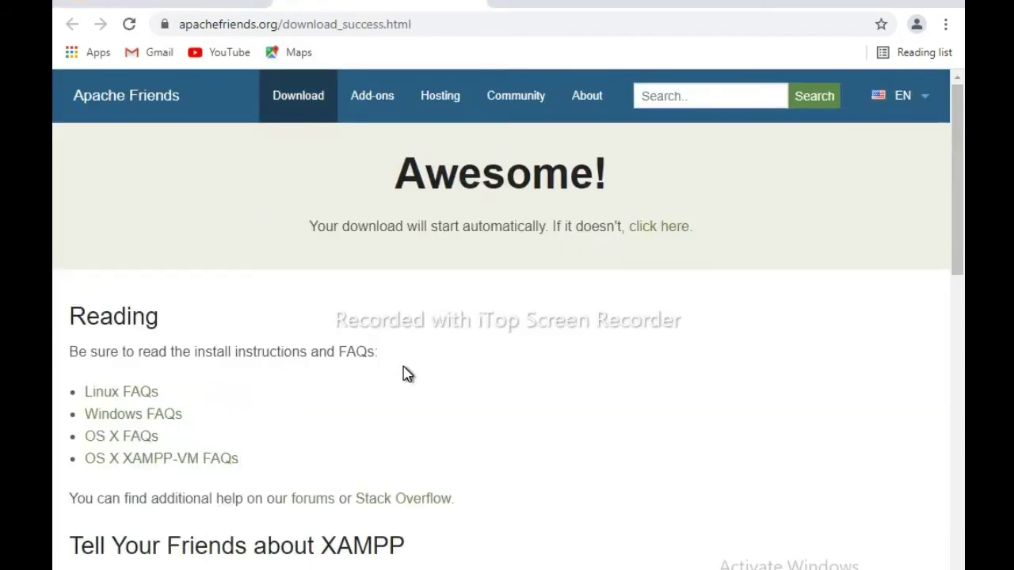
{"action": "scroll", "coordinate": [406, 374], "scroll_direction": "down", "scroll_amount": 3}
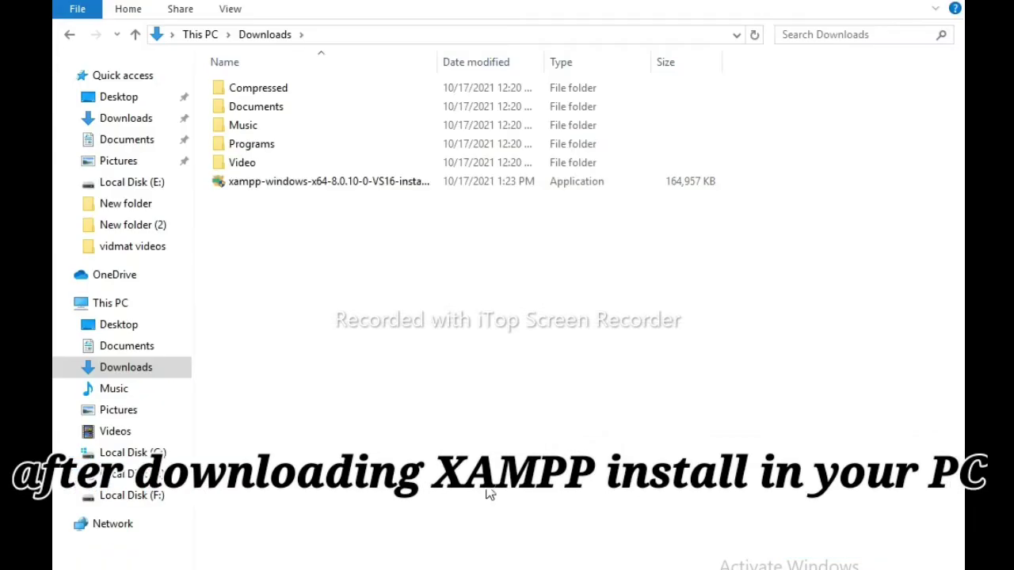
- Run the xampp-windows-x64 installer from Downloads and close the Explorer window
{"action": "double_click", "coordinate": [317, 184]}
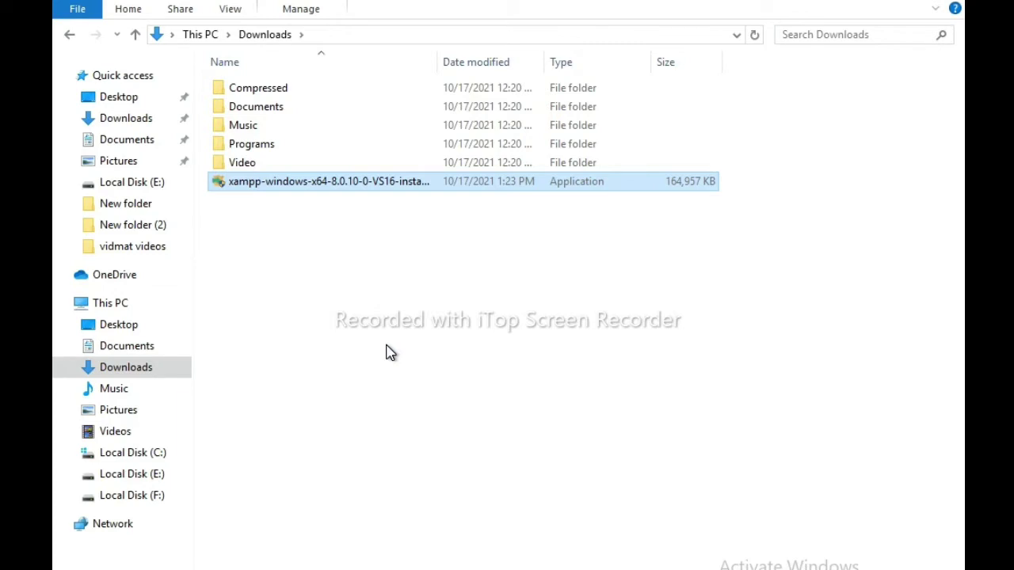
{"action": "double_click", "coordinate": [320, 192]}
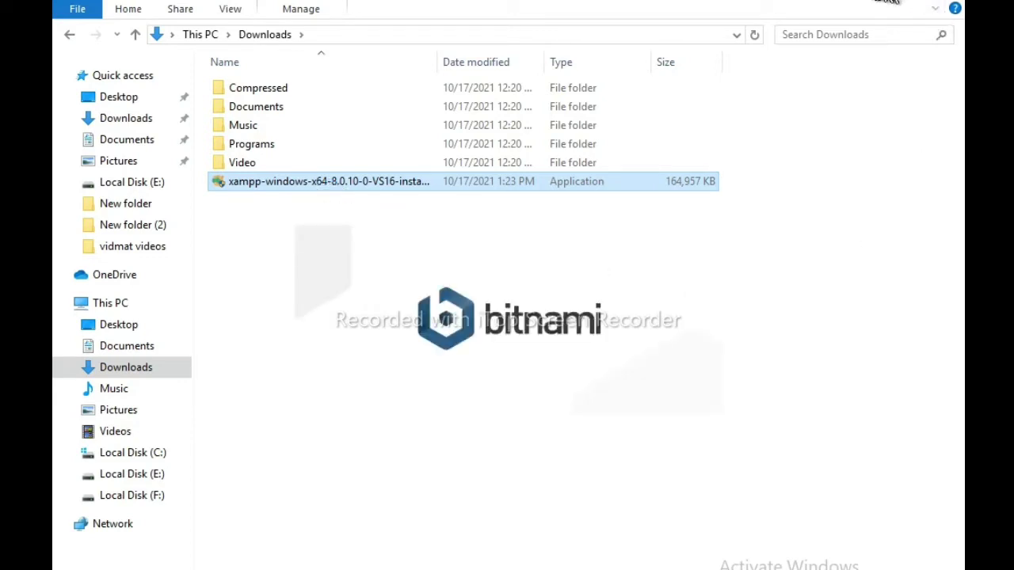
{"action": "left_click", "coordinate": [875, 3]}
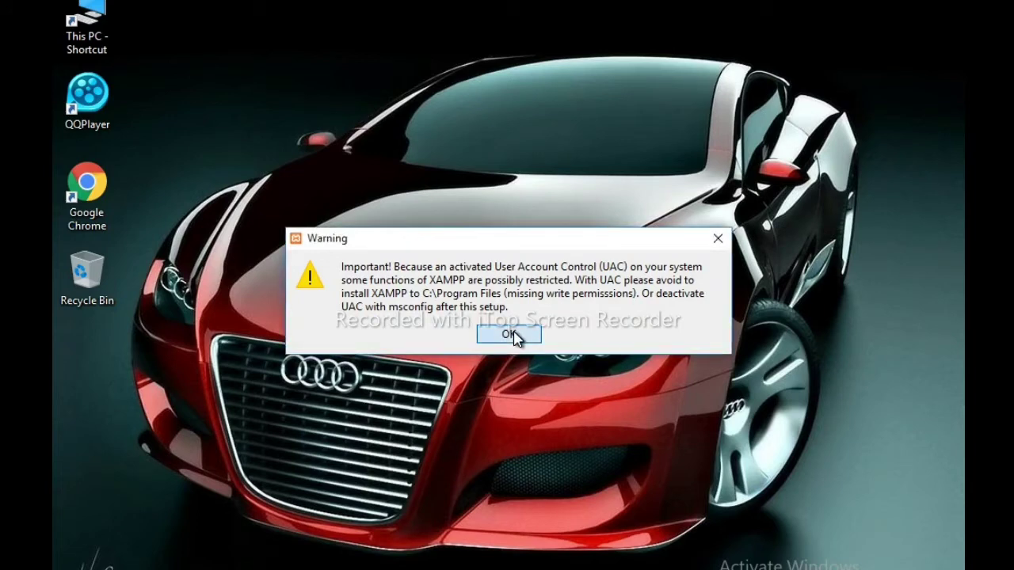
- Dismiss the UAC warning and deselect Fake Sendmail, Webalizer, Perl, Tomcat, Mercury and FileZilla components
{"action": "left_click", "coordinate": [509, 334]}
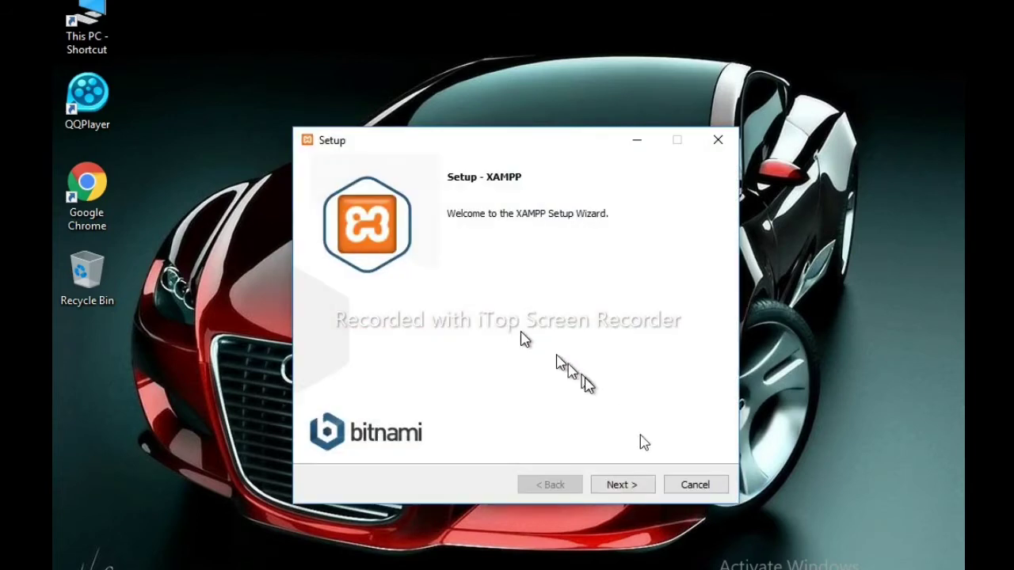
{"action": "left_click", "coordinate": [618, 486]}
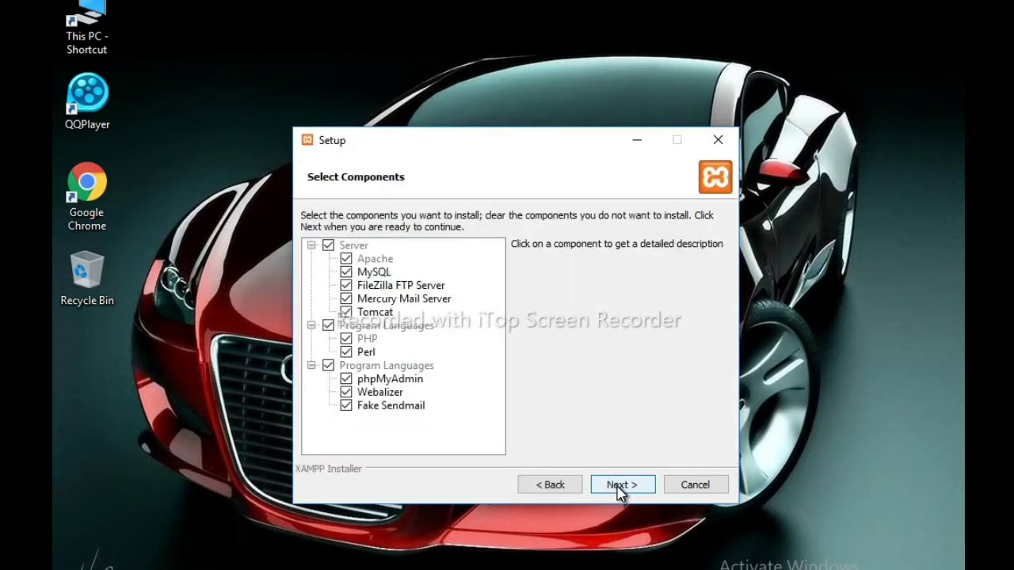
{"action": "left_click", "coordinate": [358, 406]}
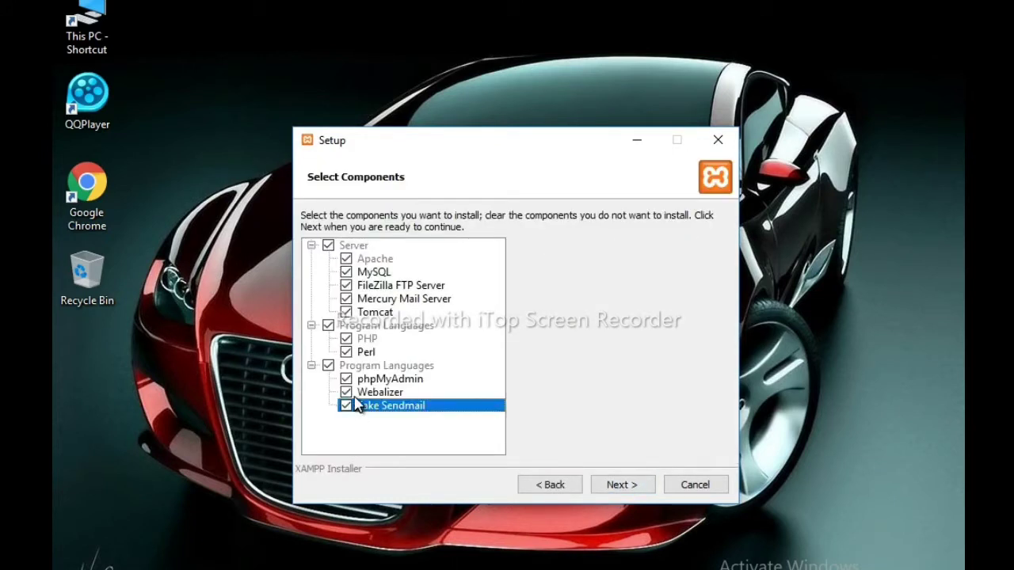
{"action": "left_click", "coordinate": [358, 392]}
{"action": "left_click", "coordinate": [346, 379]}
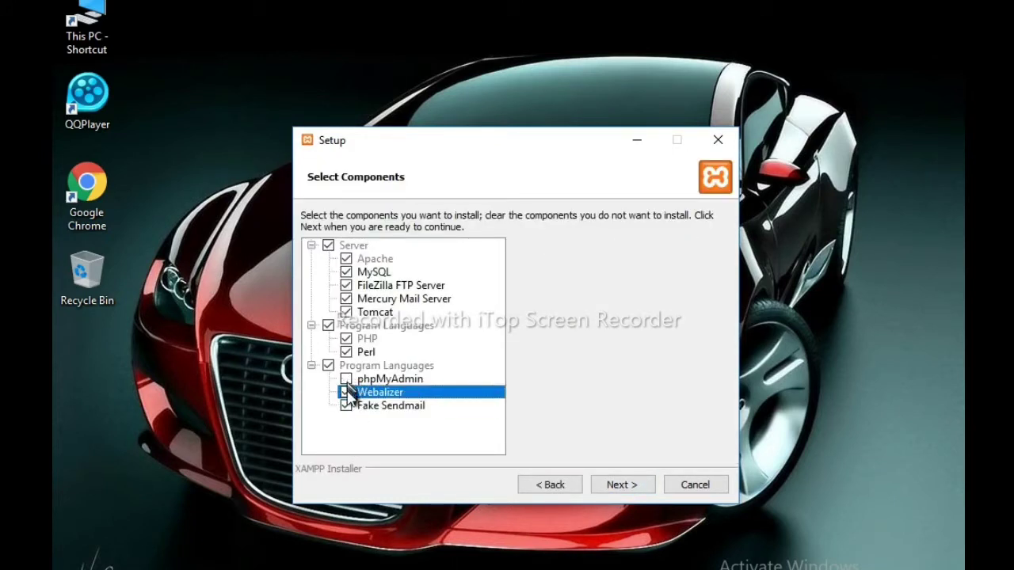
{"action": "left_click", "coordinate": [346, 405]}
{"action": "left_click", "coordinate": [346, 392]}
{"action": "left_click", "coordinate": [346, 379]}
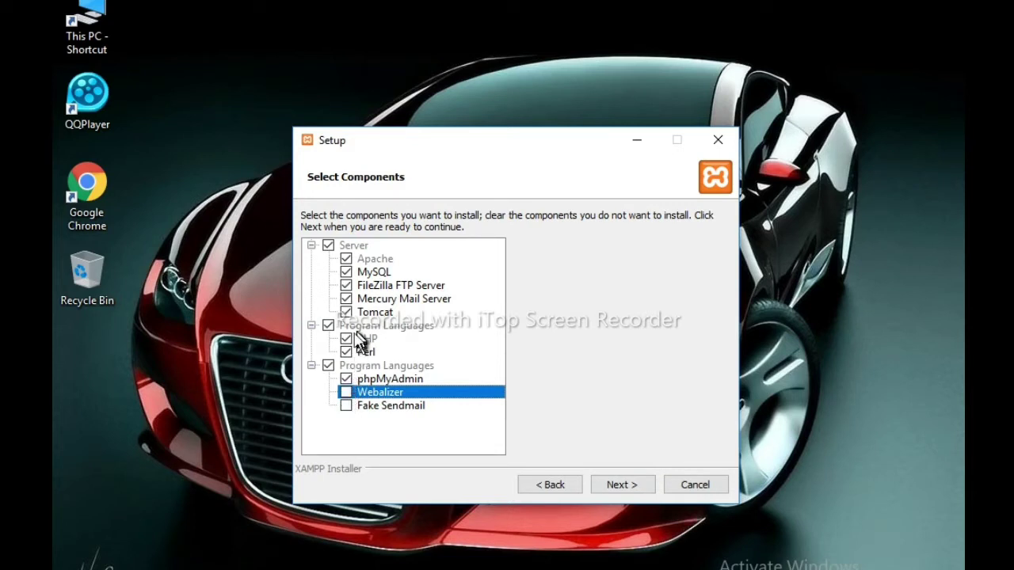
{"action": "left_click", "coordinate": [346, 352]}
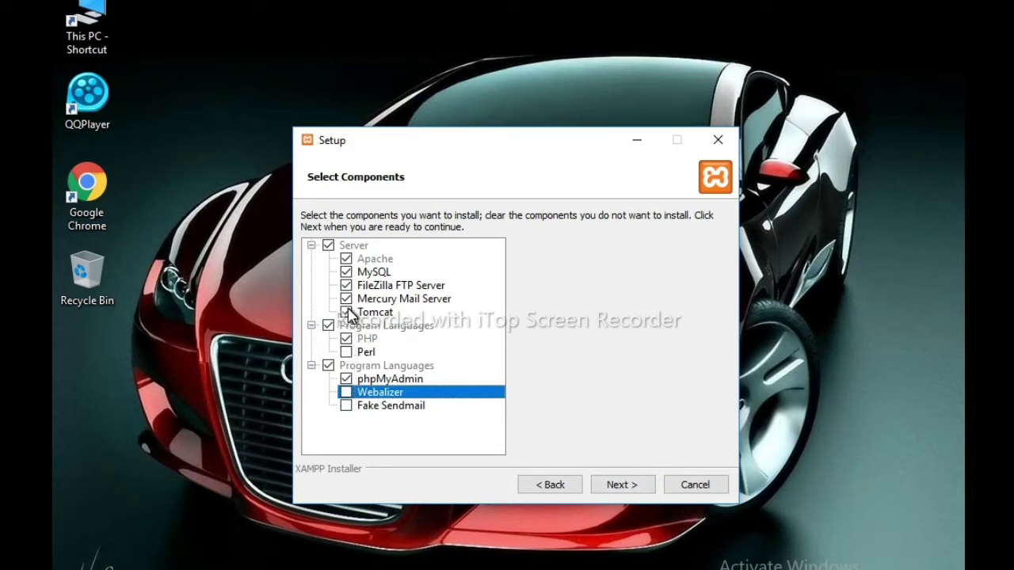
{"action": "left_click", "coordinate": [346, 312]}
{"action": "left_click", "coordinate": [346, 298]}
{"action": "left_click", "coordinate": [347, 285]}
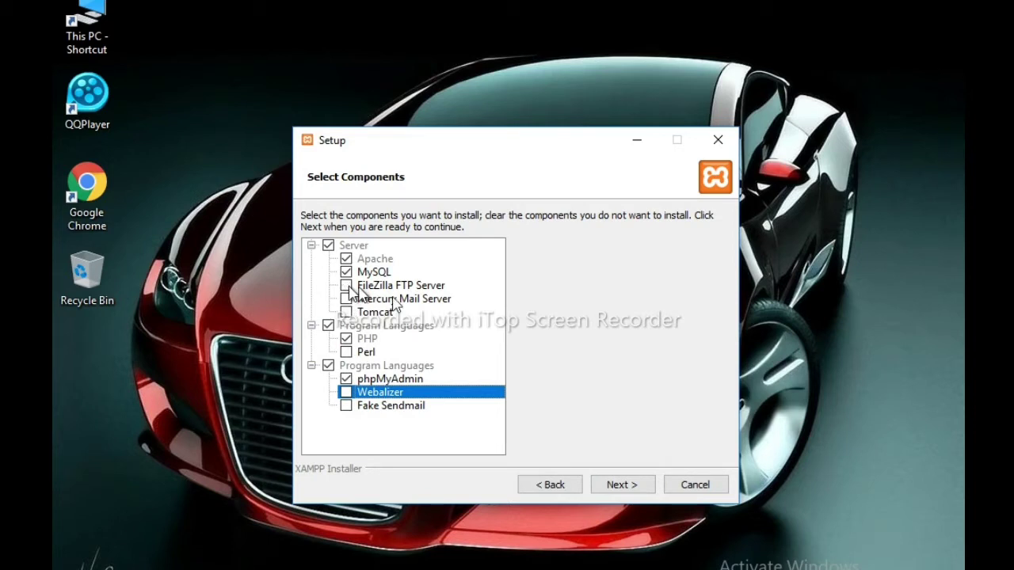
- Keep C:\xampp and English, untick Learn more about Bitnami, and start the installation
{"action": "left_click", "coordinate": [619, 481]}
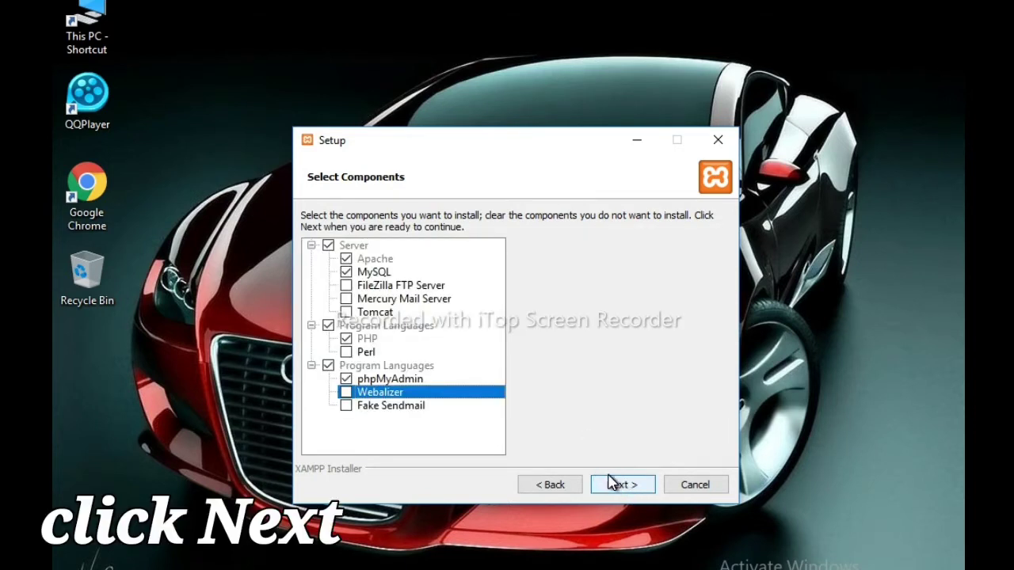
{"action": "left_click", "coordinate": [621, 485]}
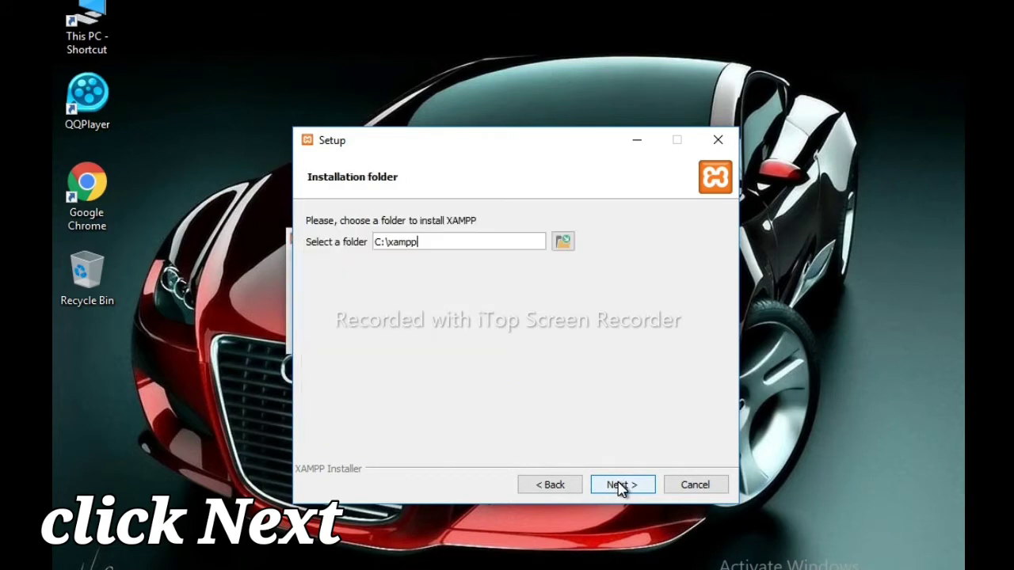
{"action": "left_click", "coordinate": [621, 484]}
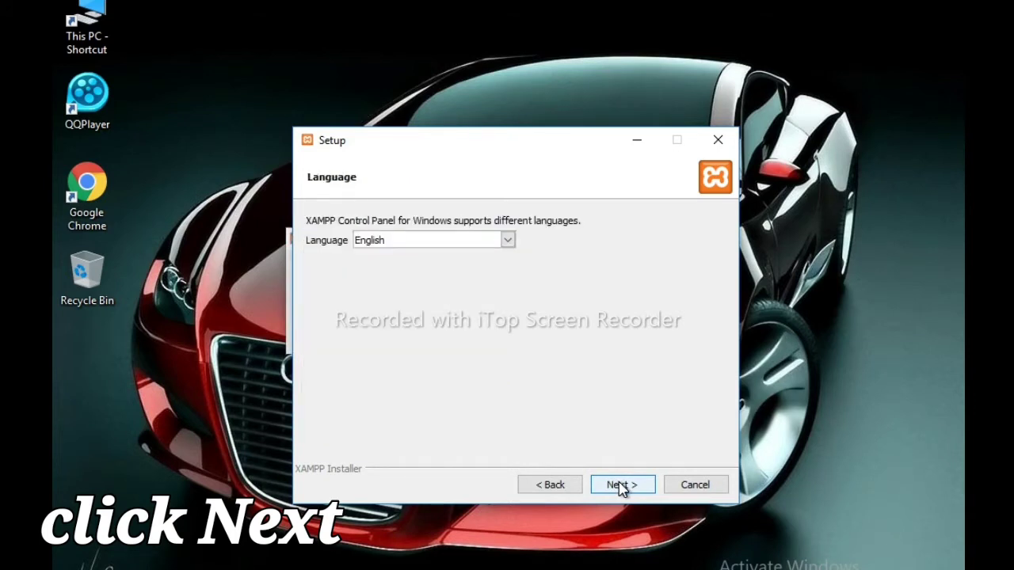
{"action": "left_click", "coordinate": [621, 485]}
{"action": "left_click", "coordinate": [621, 485]}
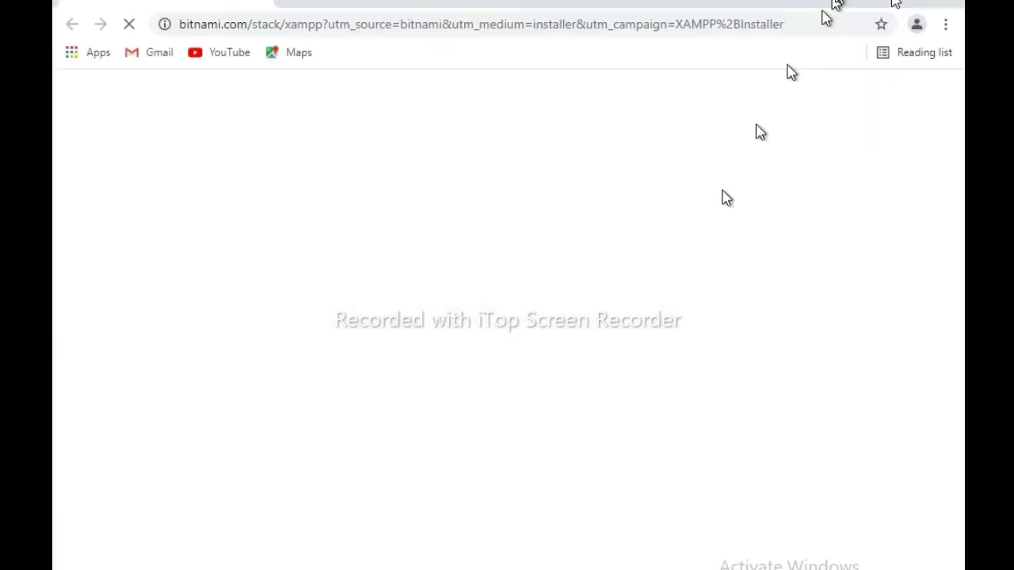
{"action": "left_click", "coordinate": [944, 2]}
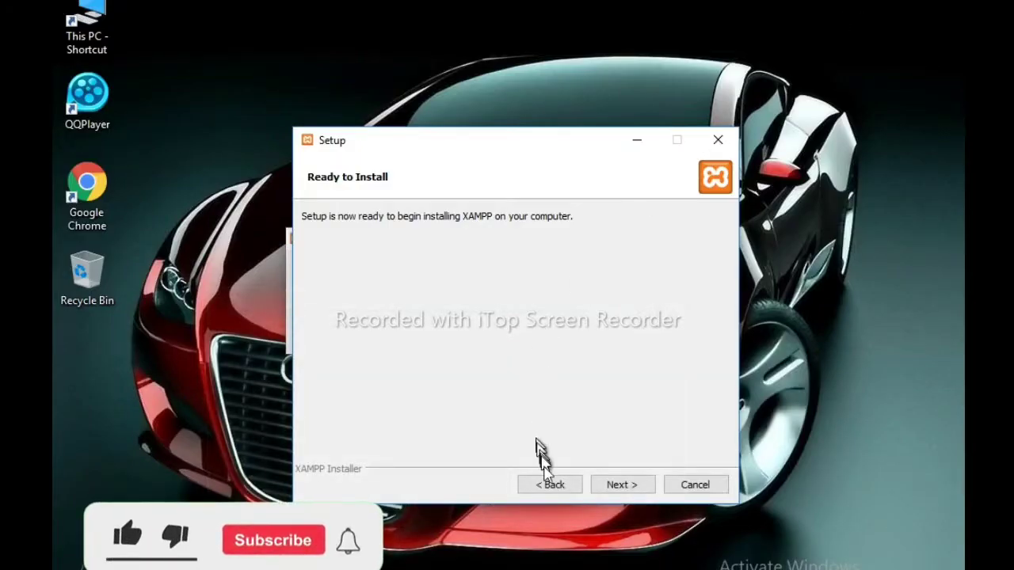
{"action": "left_click", "coordinate": [548, 487]}
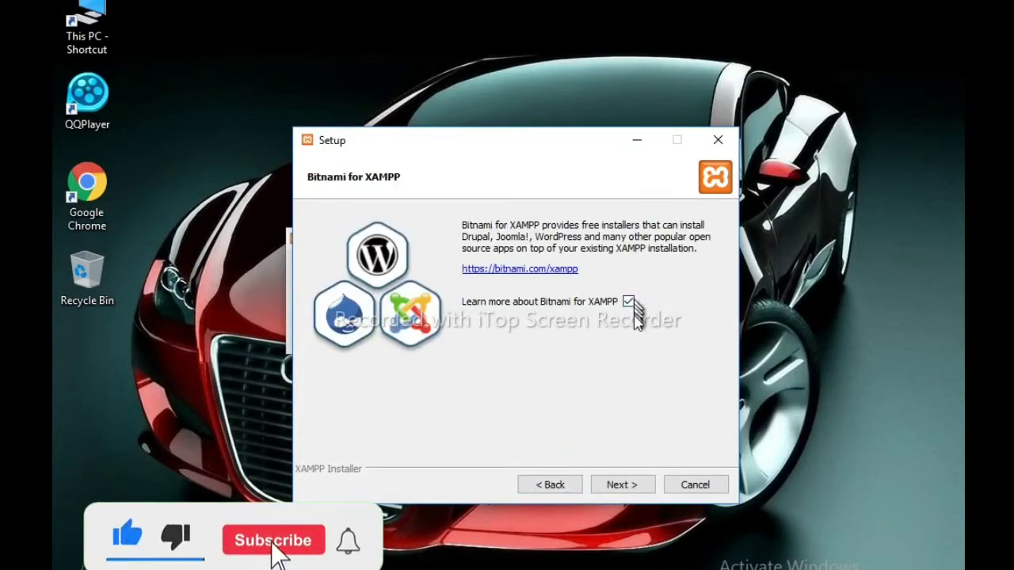
{"action": "left_click", "coordinate": [631, 303]}
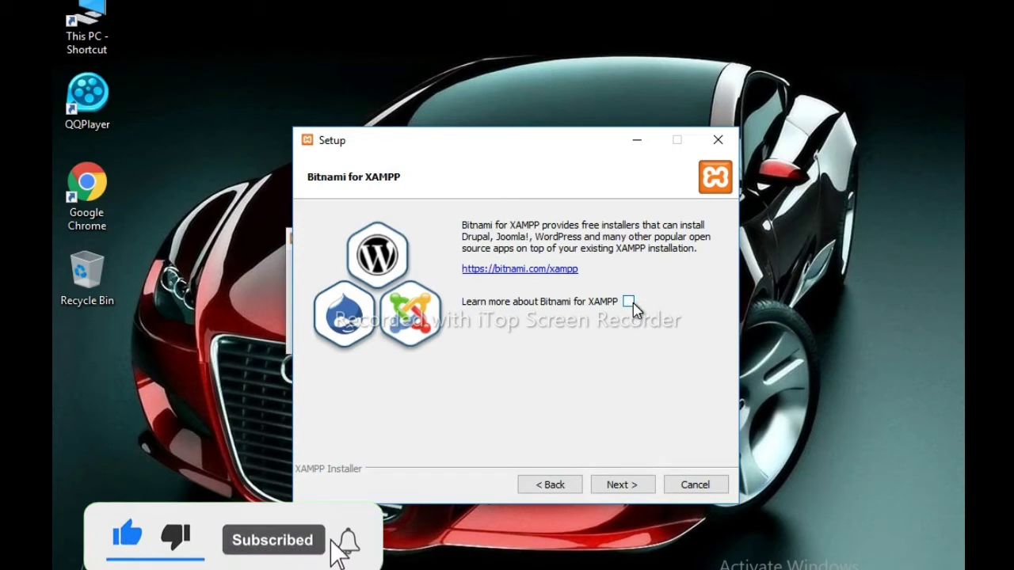
{"action": "left_click", "coordinate": [615, 488]}
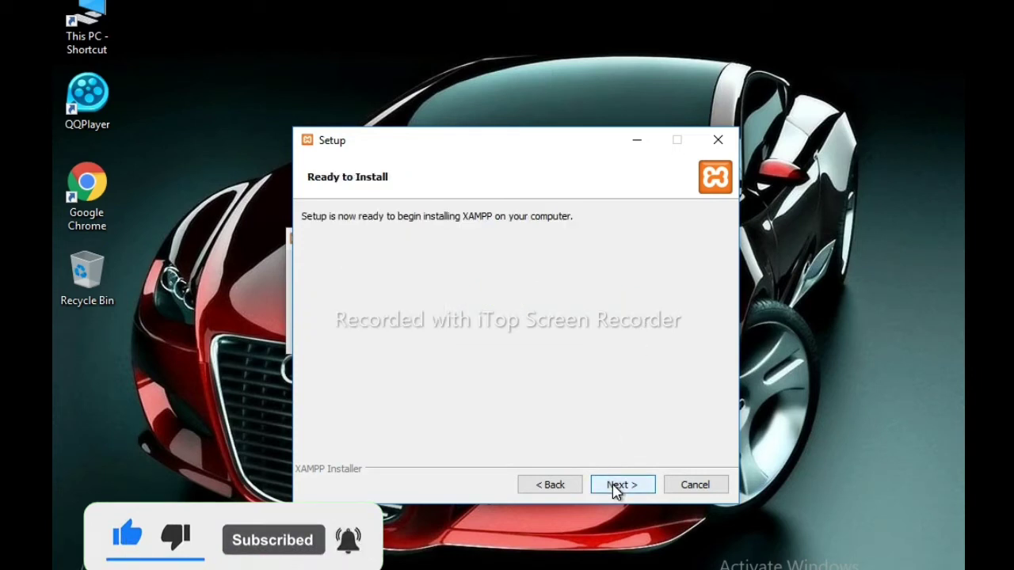
{"action": "left_click", "coordinate": [615, 487]}
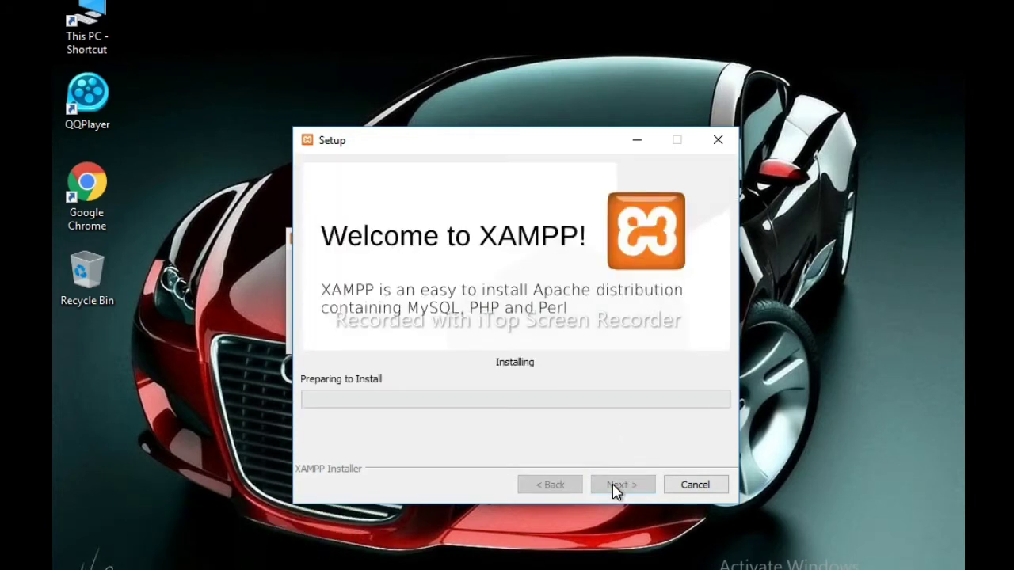
- Close the UAC warning, abort the extra setup wizard, and reposition the unpacking Setup window
{"action": "left_click_drag", "start_coordinate": [448, 152], "coordinate": [567, 159]}
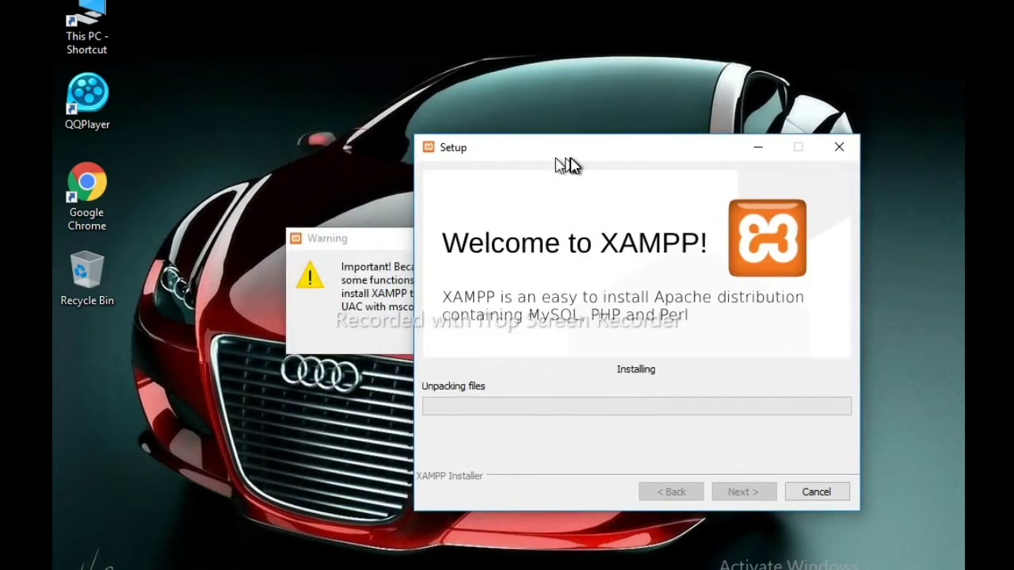
{"action": "left_click", "coordinate": [379, 242]}
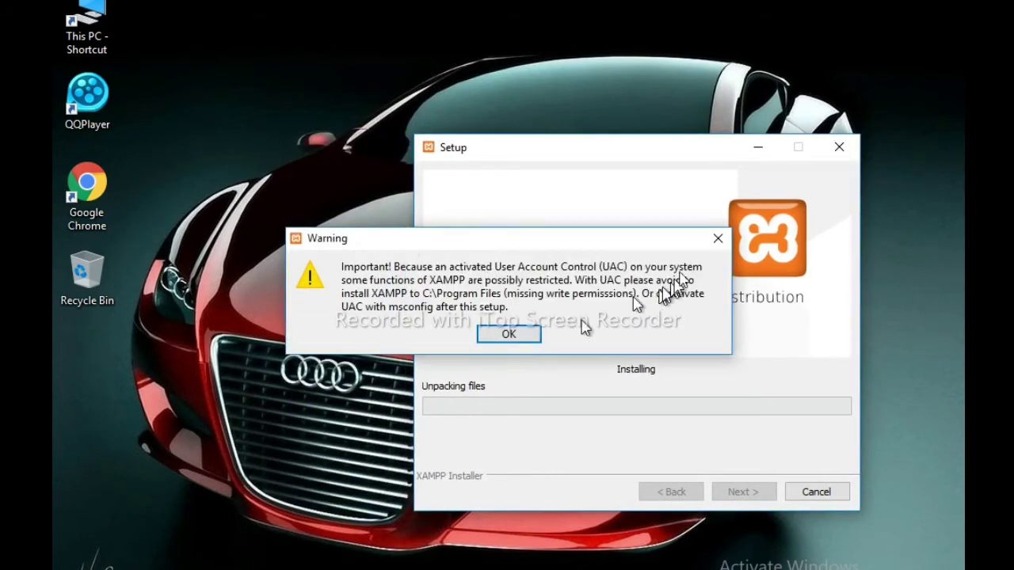
{"action": "left_click", "coordinate": [717, 238]}
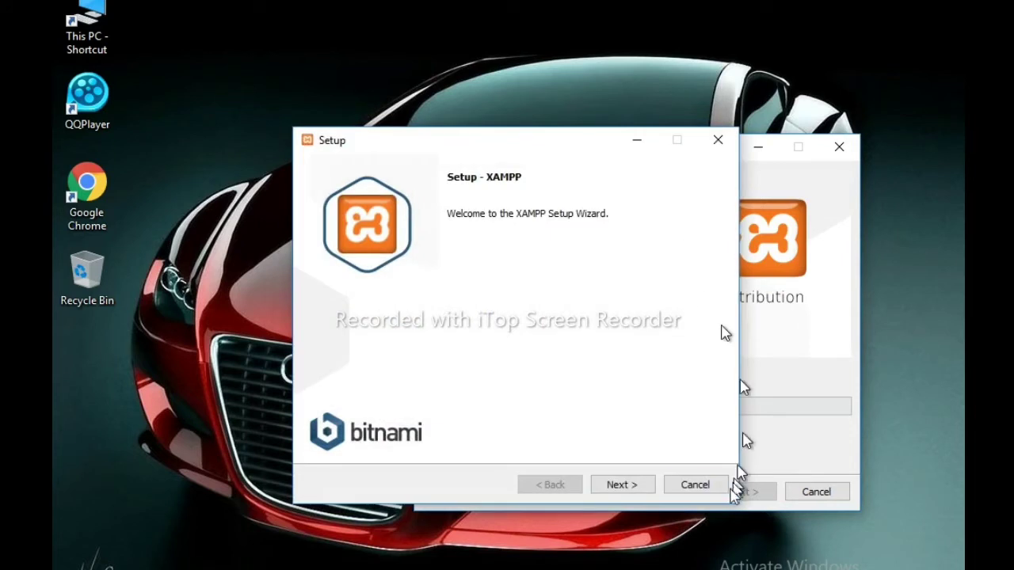
{"action": "left_click", "coordinate": [724, 486]}
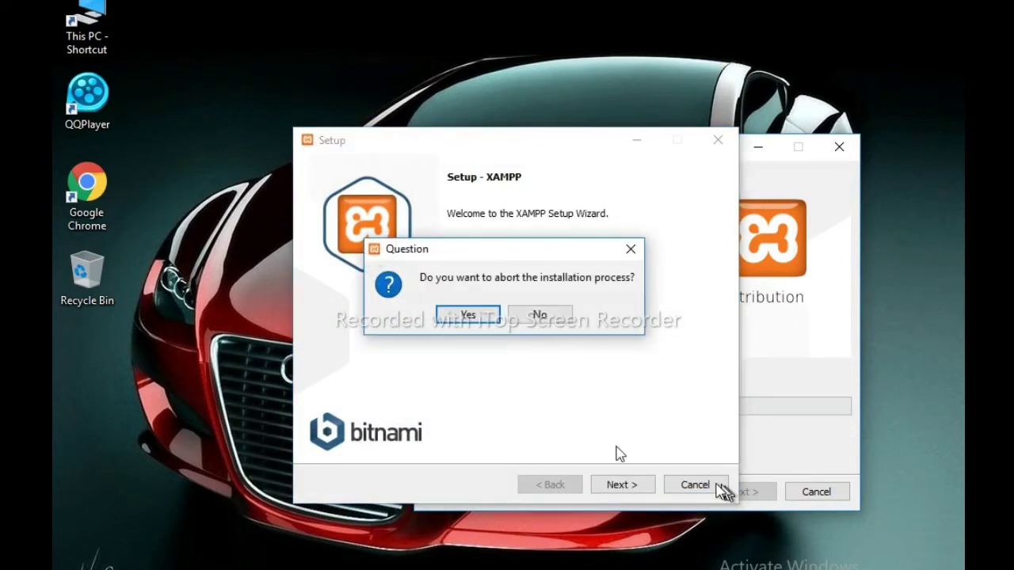
{"action": "left_click", "coordinate": [491, 317]}
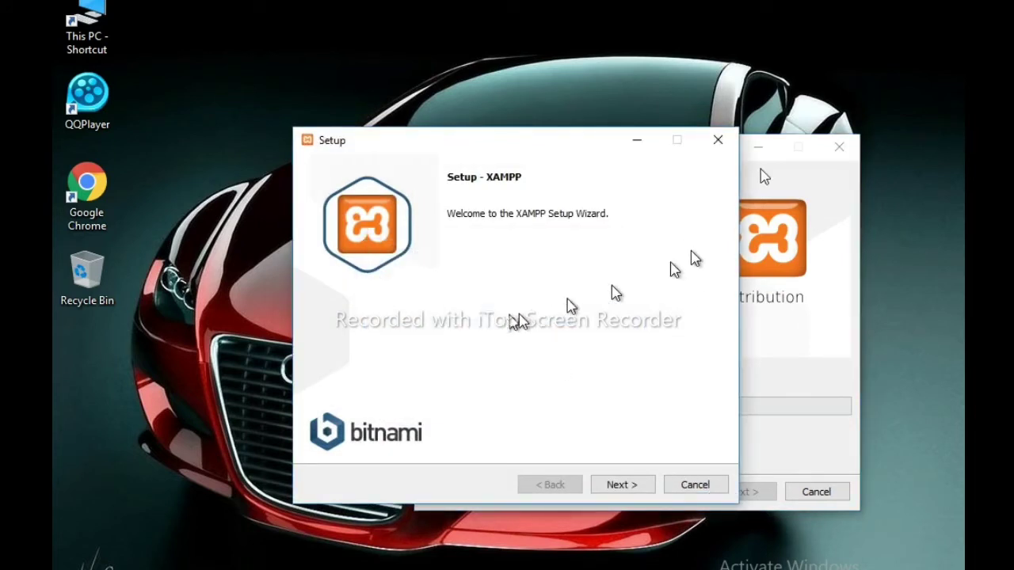
{"action": "left_click", "coordinate": [724, 143]}
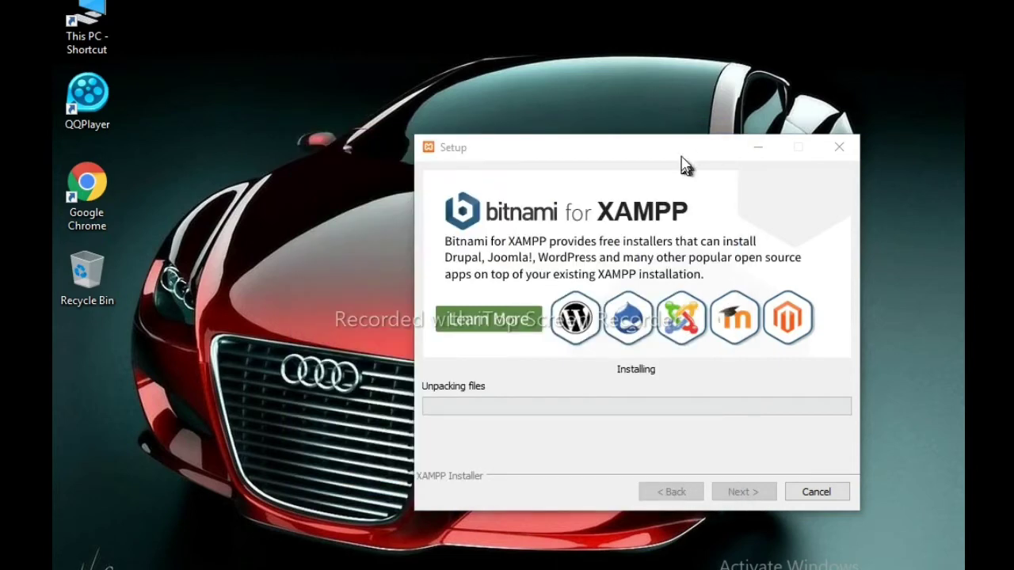
{"action": "left_click_drag", "start_coordinate": [679, 158], "coordinate": [498, 103]}
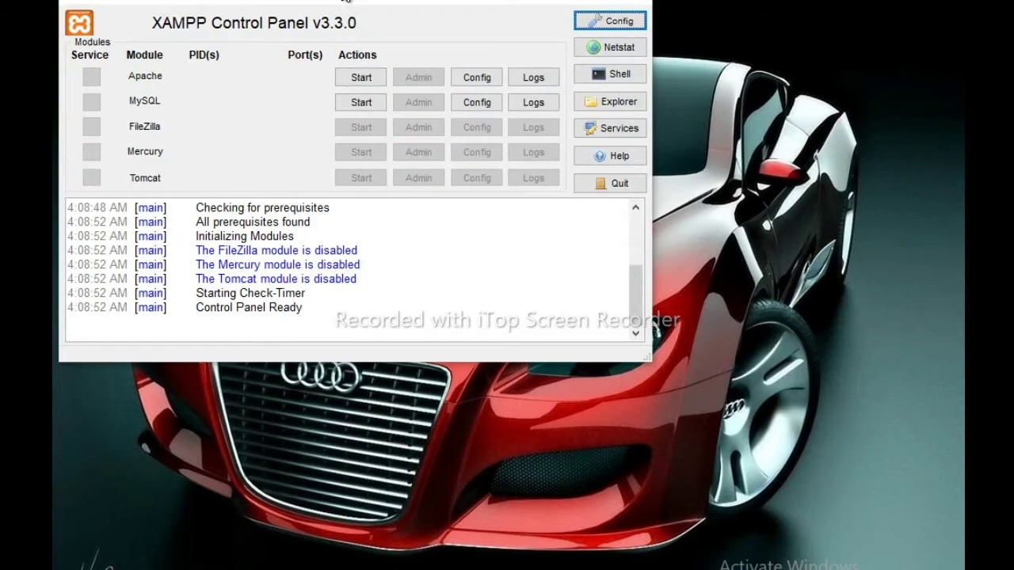
- Start Apache and MySQL, and allow mysqld through the firewall on private and public networks
{"action": "double_click", "coordinate": [347, 2]}
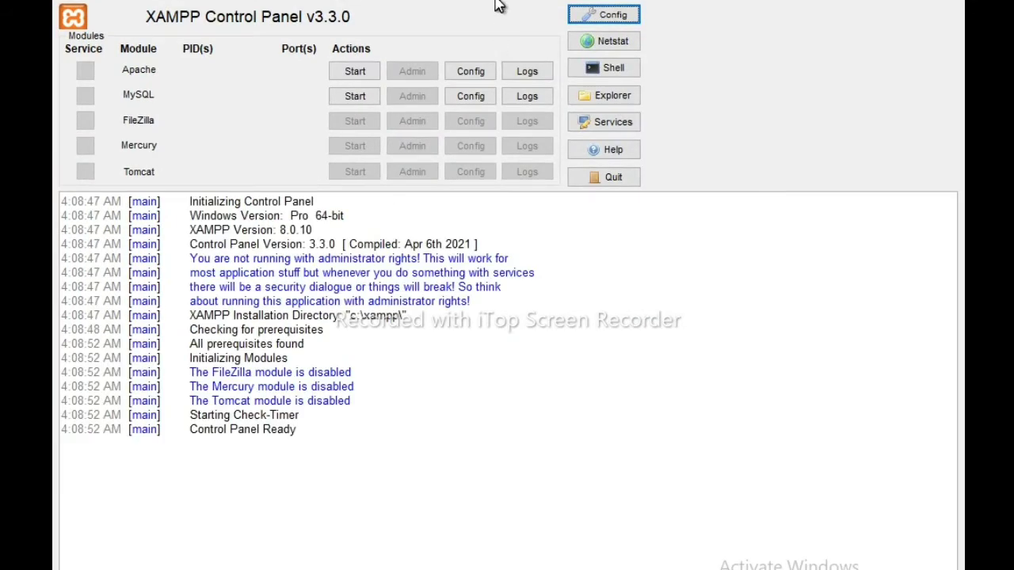
{"action": "double_click", "coordinate": [497, 5]}
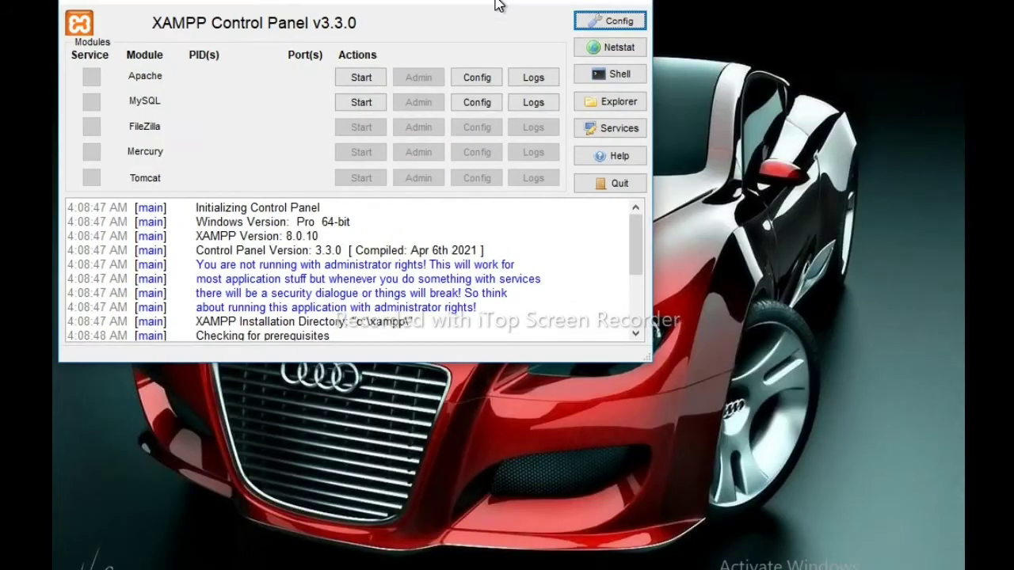
{"action": "left_click", "coordinate": [372, 82]}
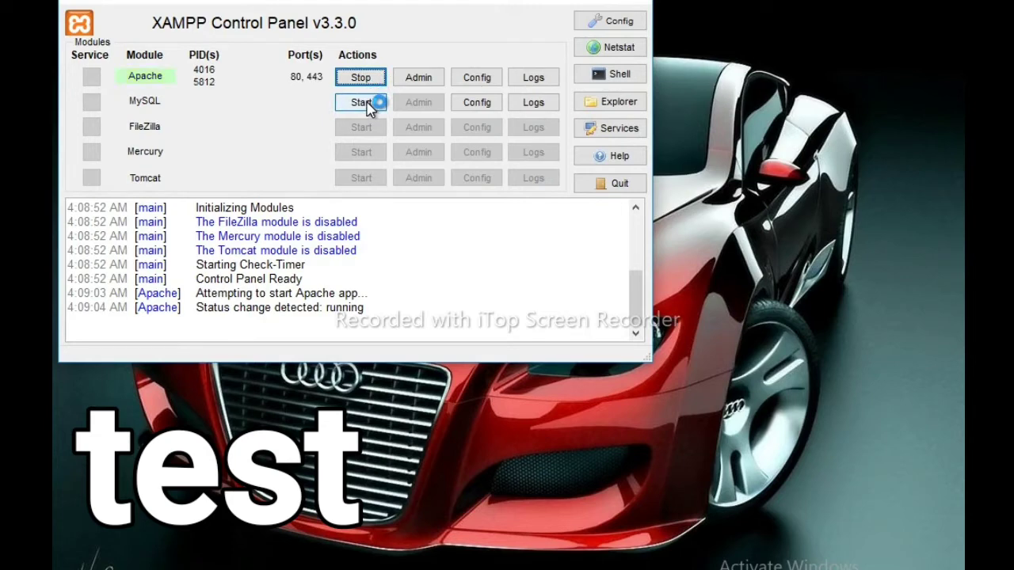
{"action": "left_click", "coordinate": [367, 104]}
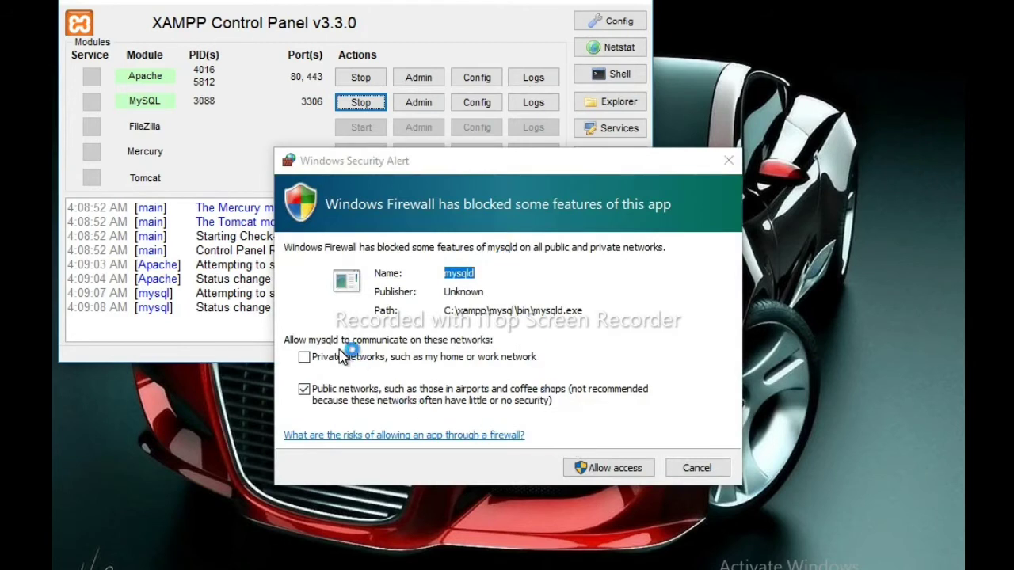
{"action": "left_click", "coordinate": [344, 358]}
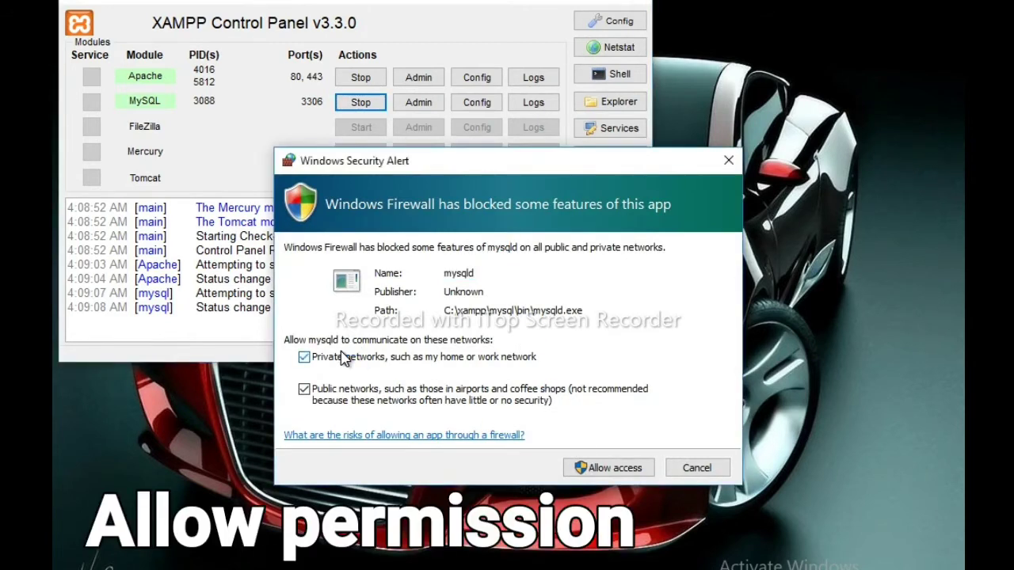
{"action": "left_click", "coordinate": [617, 470]}
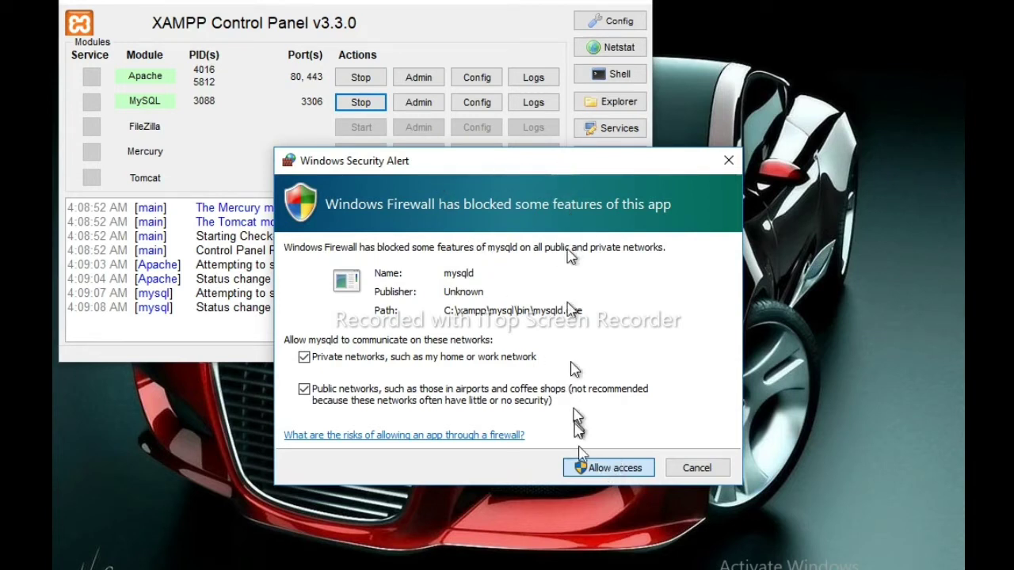
{"action": "left_click", "coordinate": [587, 469]}
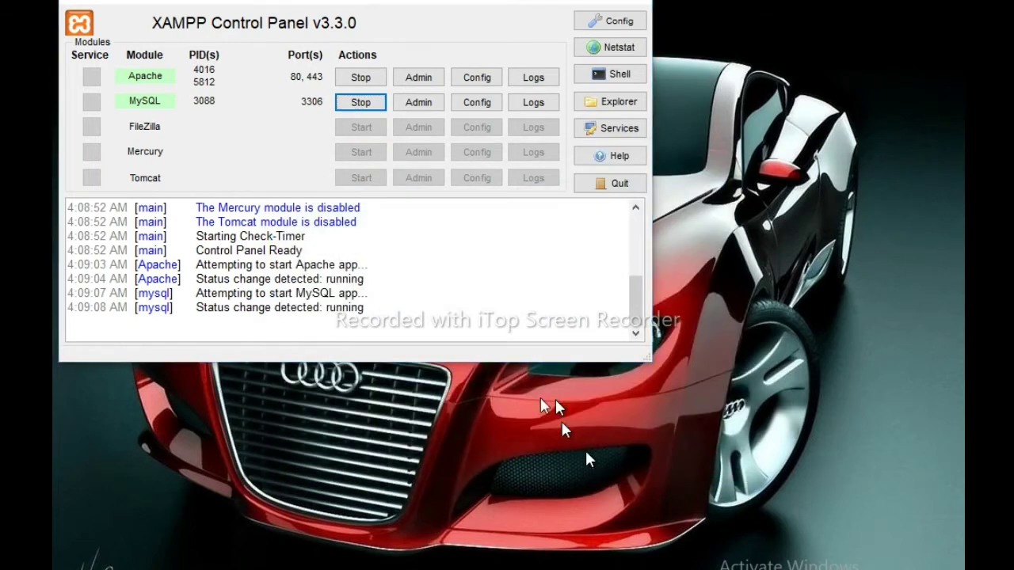
- Maximize the Control Panel and use Admin on the MySQL row to open phpMyAdmin
{"action": "double_click", "coordinate": [414, 16]}
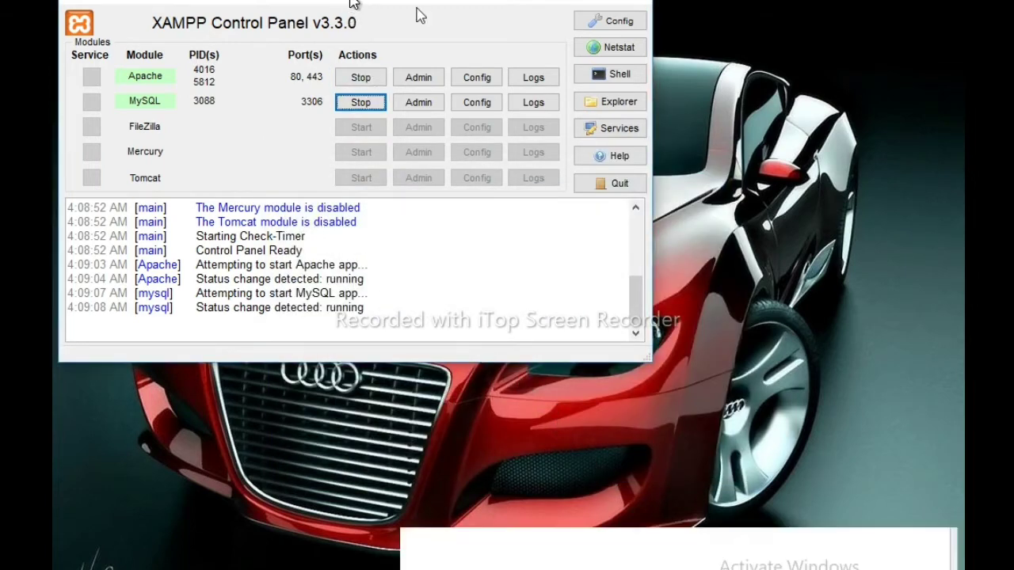
{"action": "left_click", "coordinate": [417, 95]}
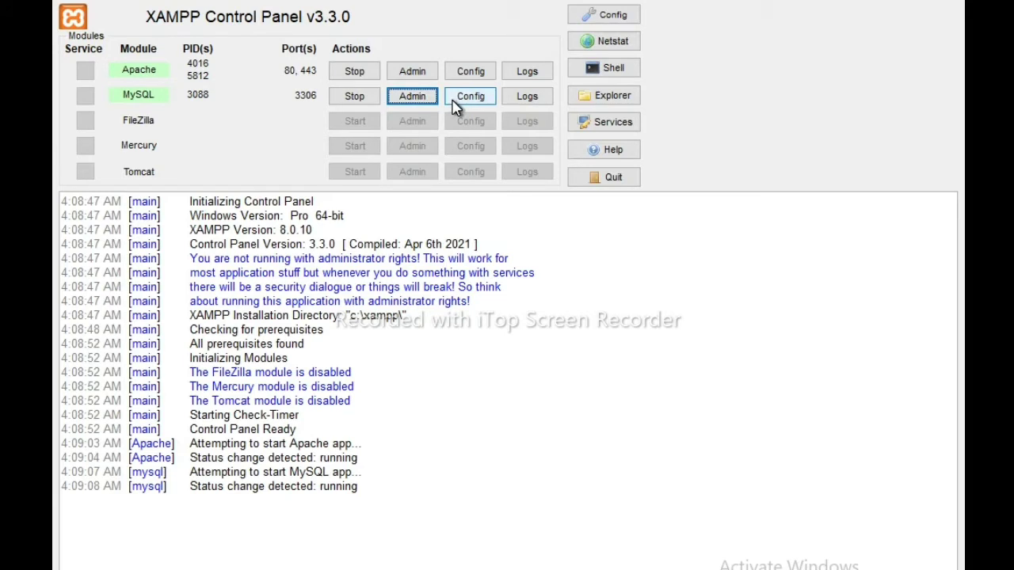
{"action": "left_click", "coordinate": [405, 97]}
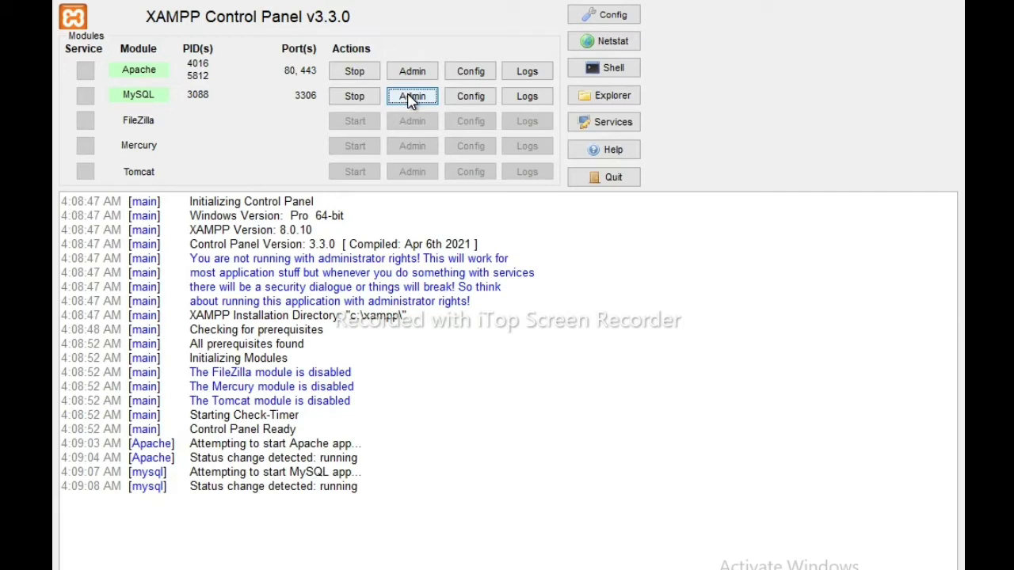
{"action": "left_click", "coordinate": [411, 97]}
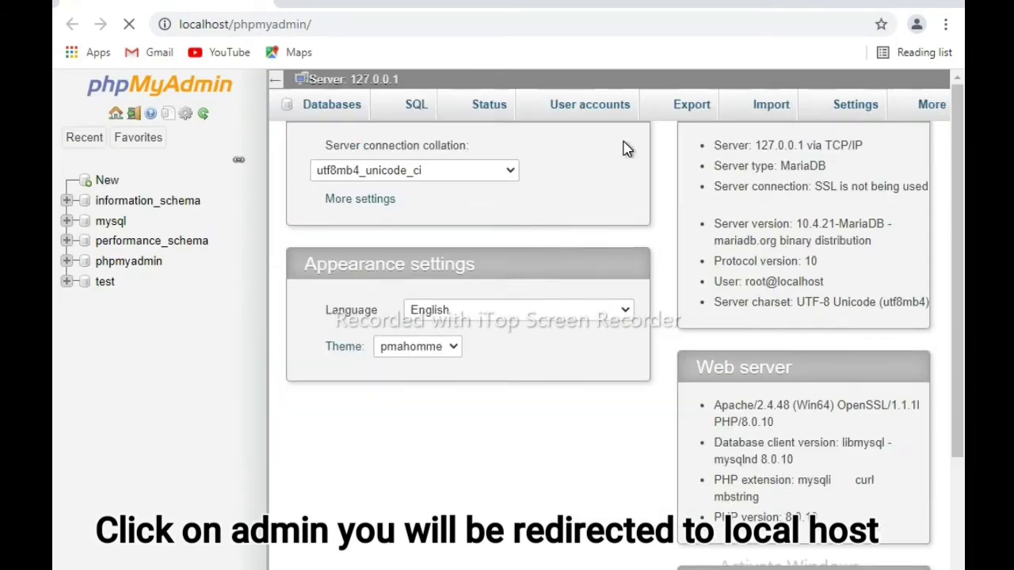
- Look over the phpMyAdmin overview at localhost/phpmyadmin, then start a new blank tab
{"action": "scroll", "coordinate": [626, 148], "scroll_direction": "down", "scroll_amount": 1}
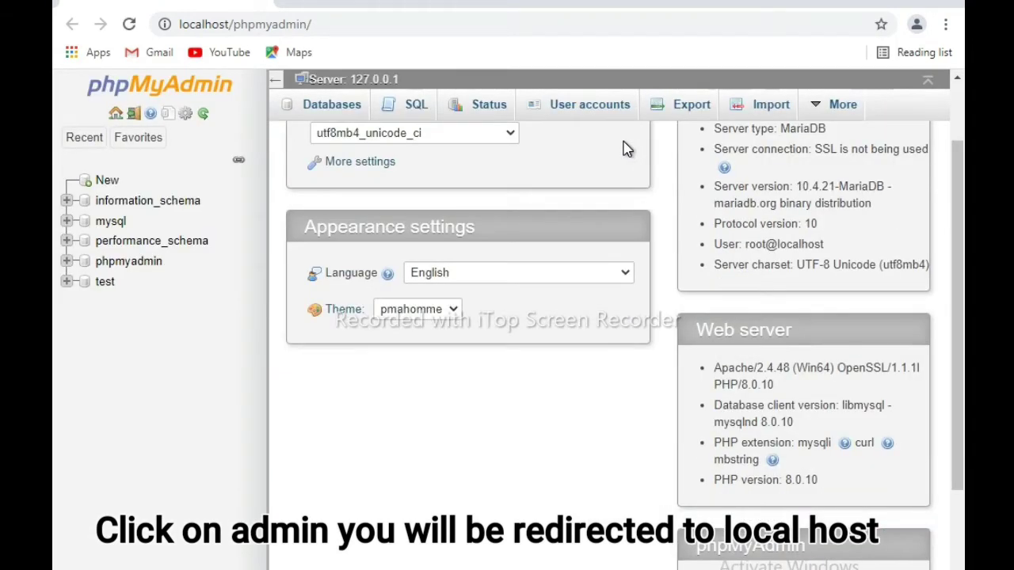
{"action": "scroll", "coordinate": [626, 149], "scroll_direction": "up", "scroll_amount": 1}
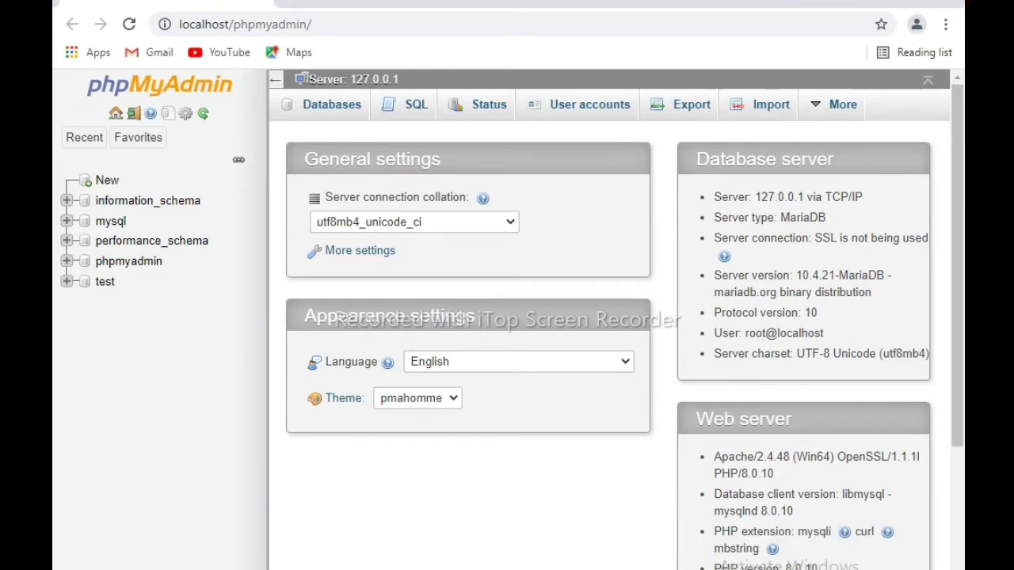
{"action": "key", "text": "ctrl+t"}
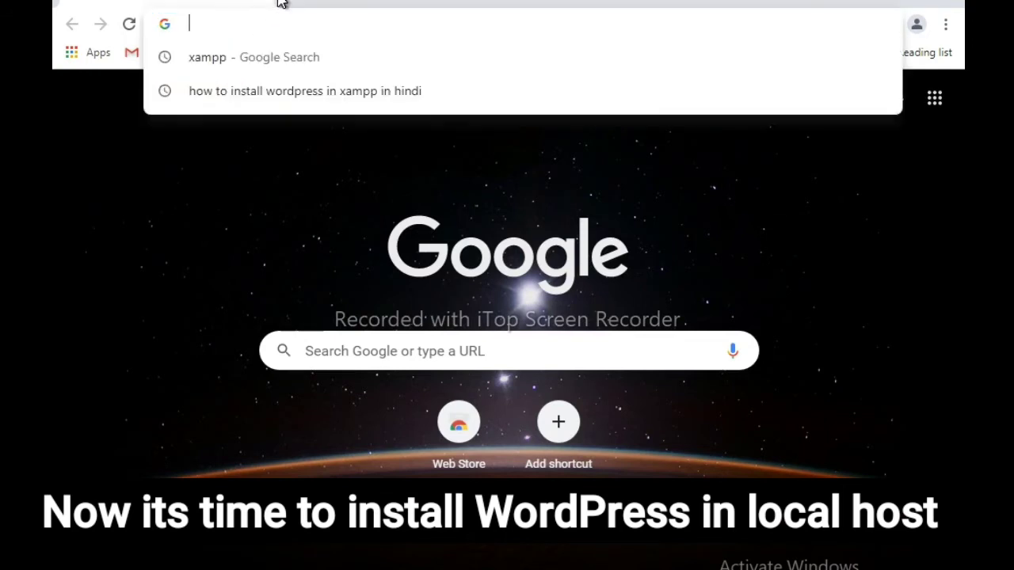
- Go to wordpress.org and open its Get WordPress download page
{"action": "type", "text": "wo"}
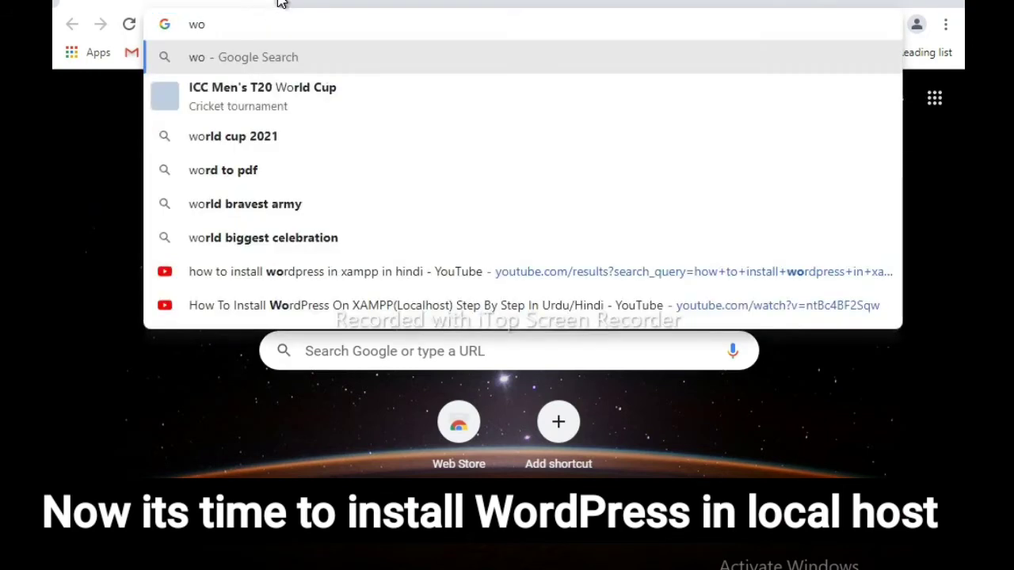
{"action": "type", "text": "rdpre"}
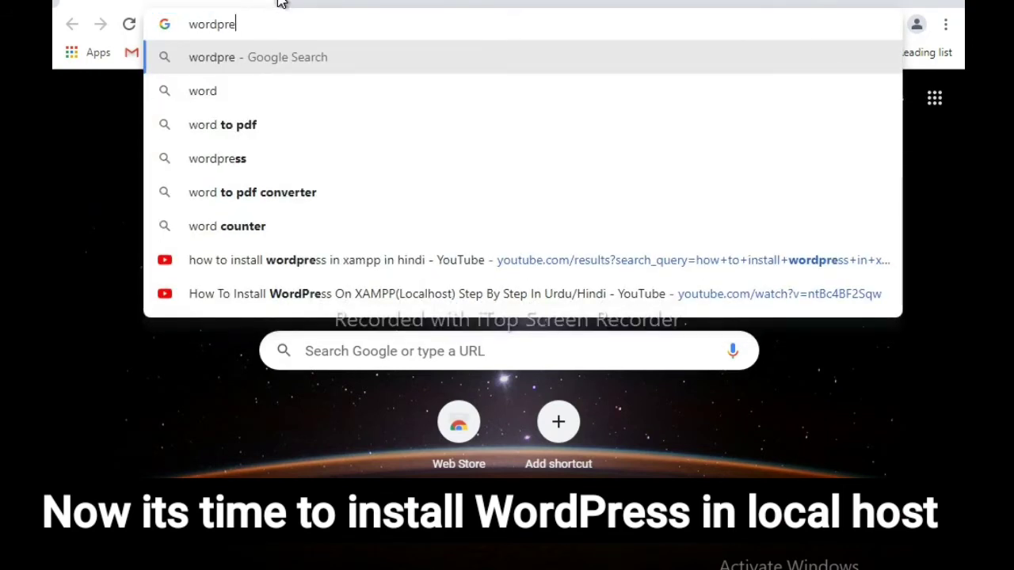
{"action": "type", "text": "ss.org"}
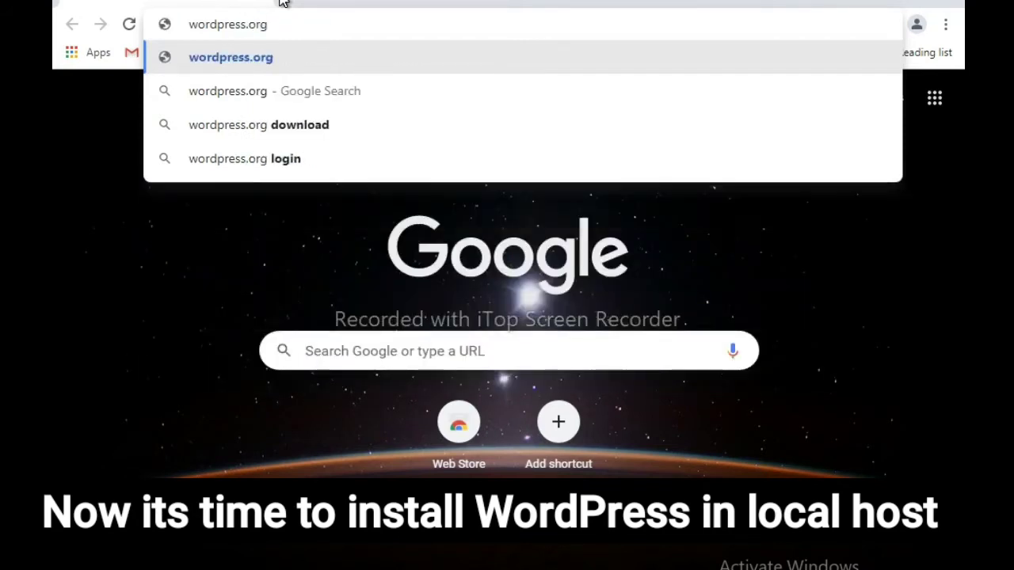
{"action": "key", "text": "Return"}
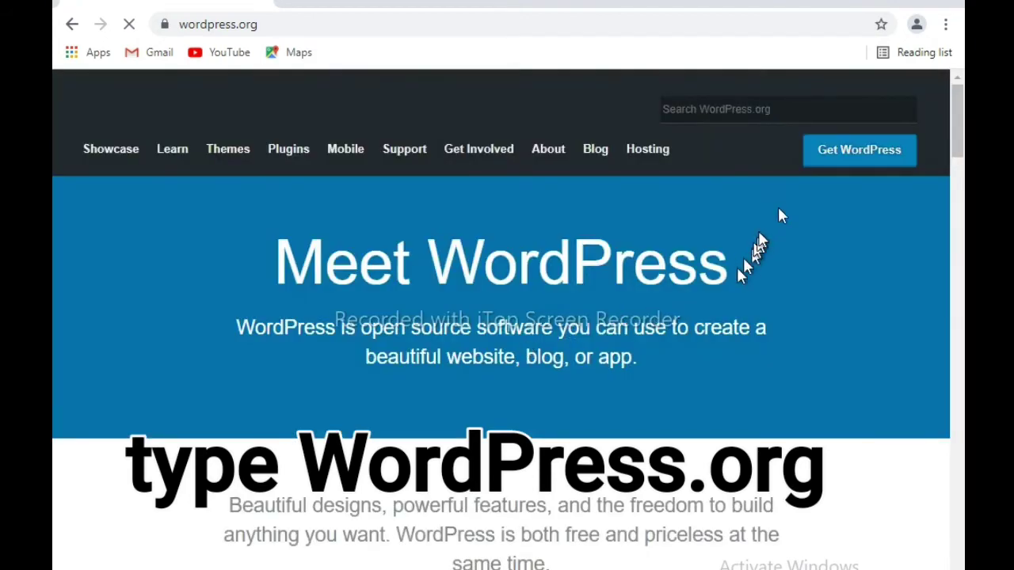
{"action": "left_click", "coordinate": [823, 161]}
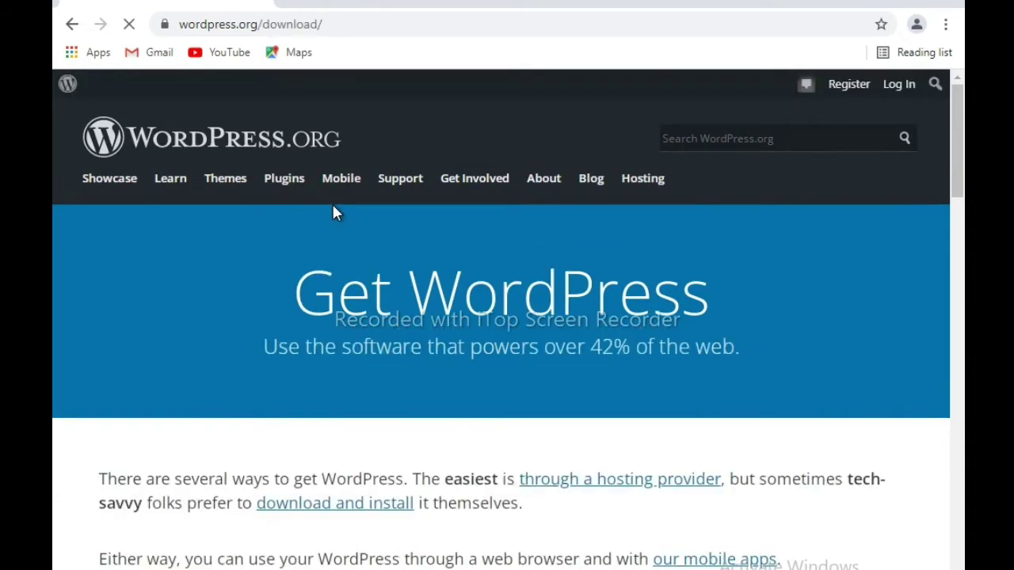
{"action": "scroll", "coordinate": [379, 333], "scroll_direction": "down", "scroll_amount": 1}
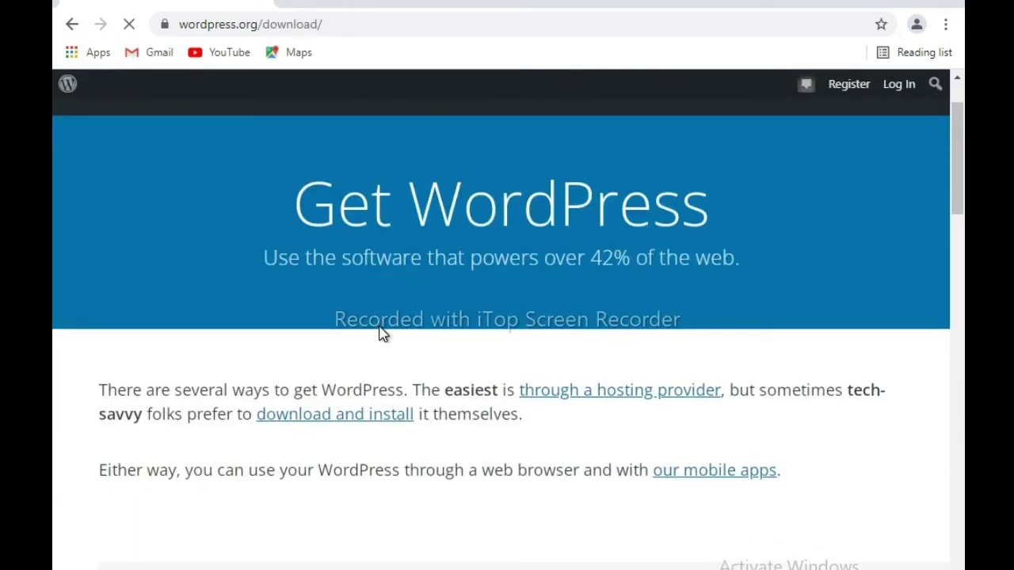
- Download WordPress 5.8.1 and close the Hooray popup
{"action": "left_click", "coordinate": [400, 417]}
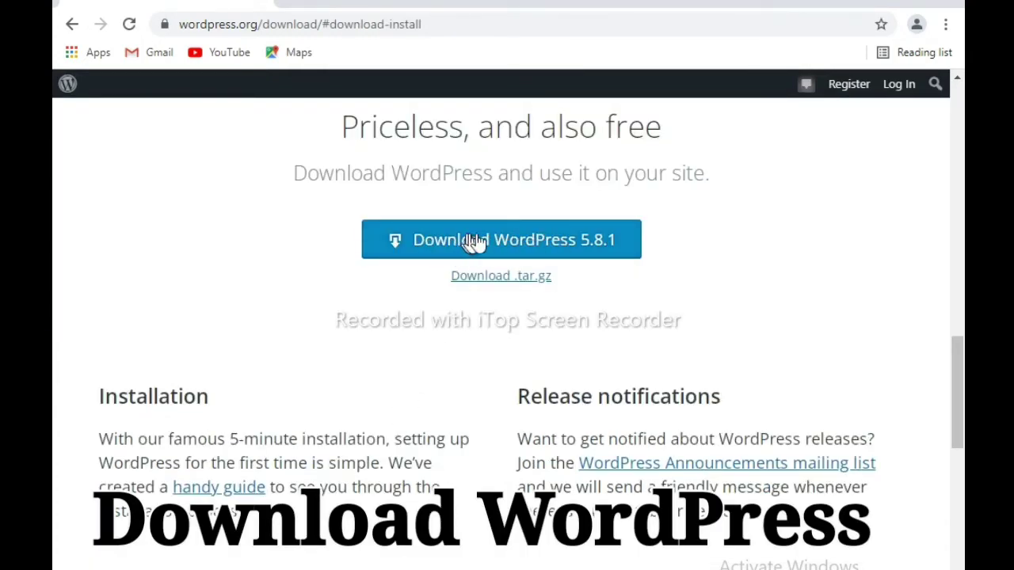
{"action": "left_click", "coordinate": [515, 241]}
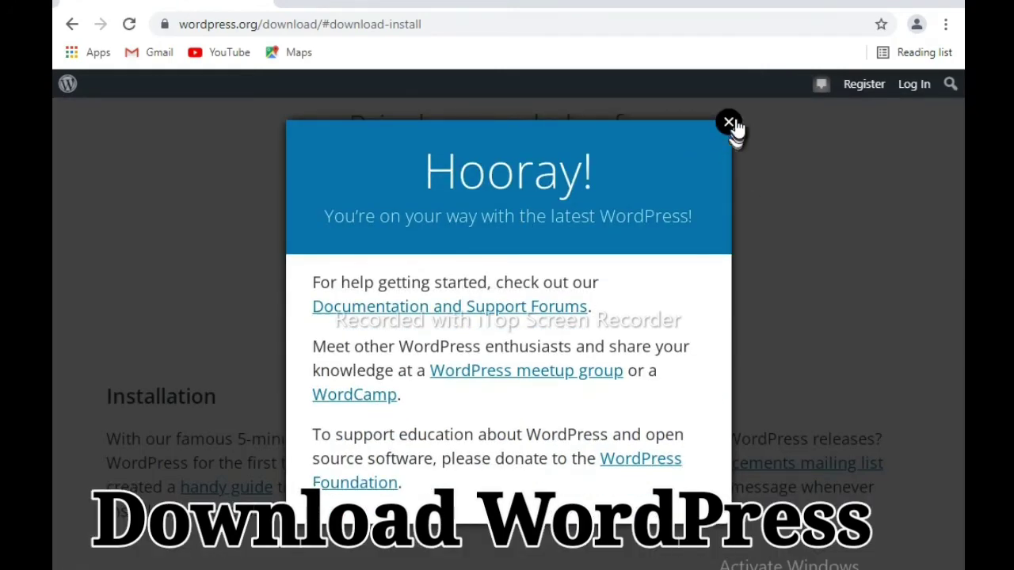
{"action": "left_click", "coordinate": [730, 124]}
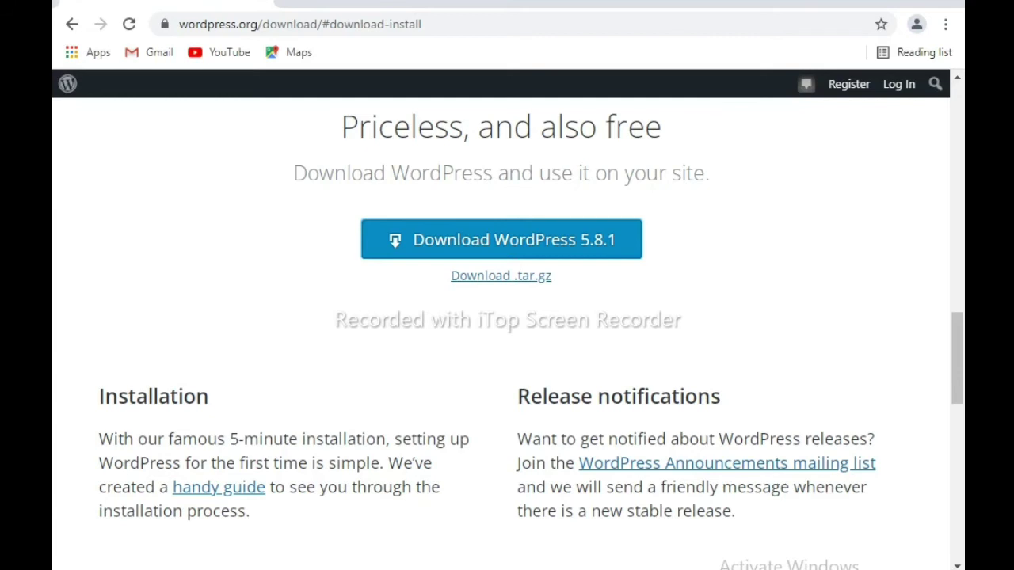
- Show the downloaded wordpress-5.8.1 zip in its Downloads folder
{"action": "left_click", "coordinate": [285, 564]}
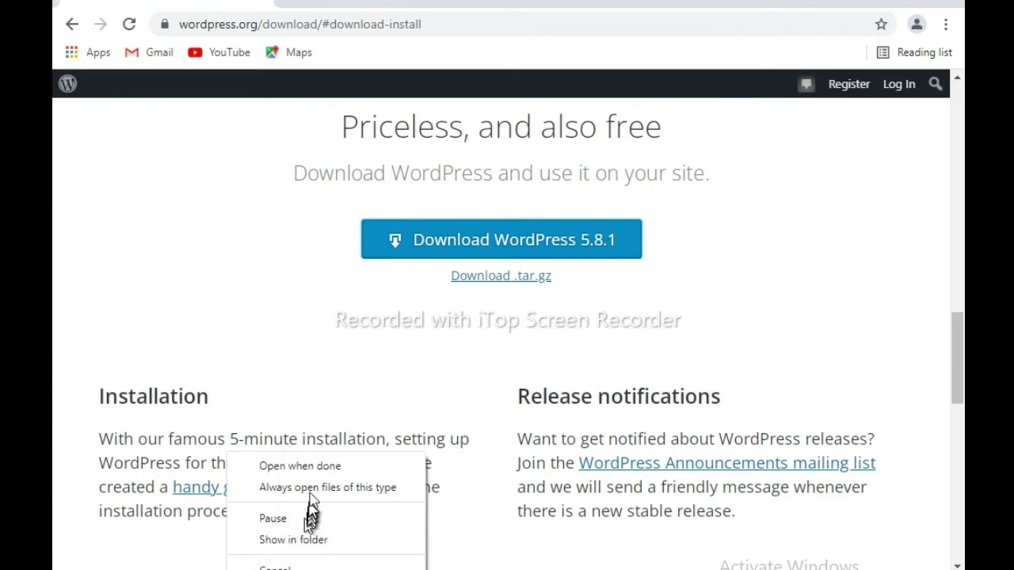
{"action": "left_click", "coordinate": [317, 541]}
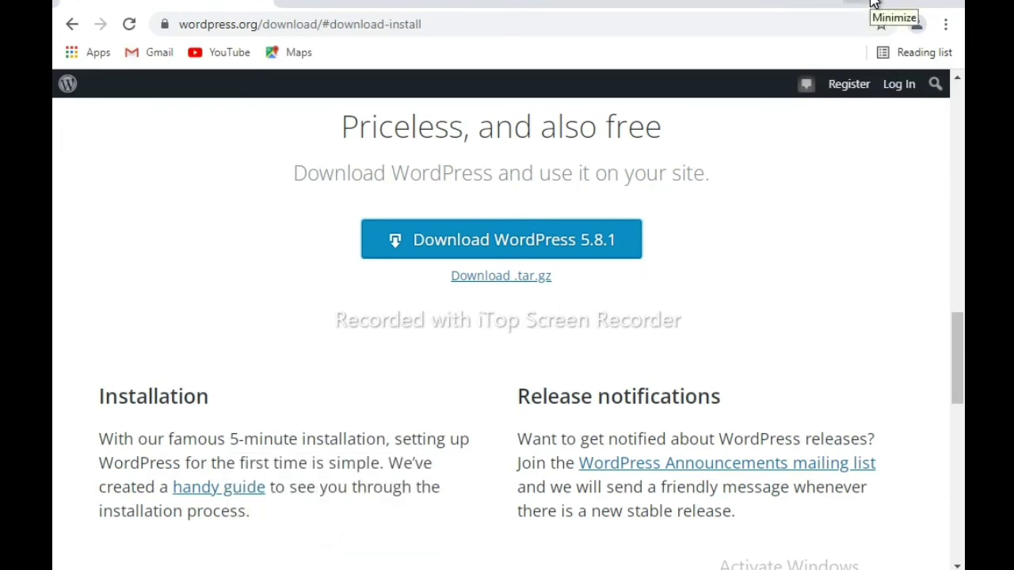
{"action": "right_click", "coordinate": [228, 568]}
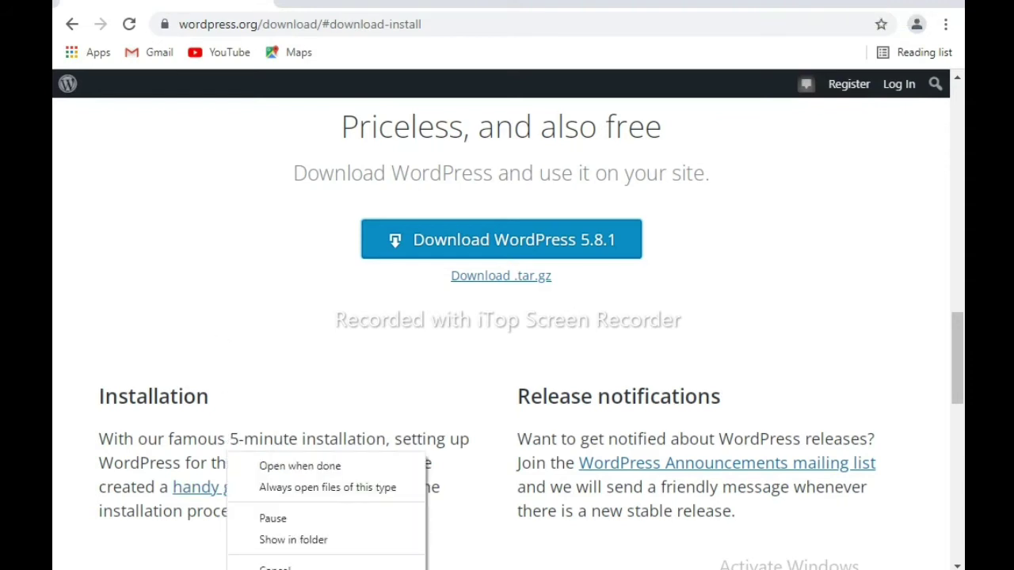
{"action": "left_click", "coordinate": [290, 540]}
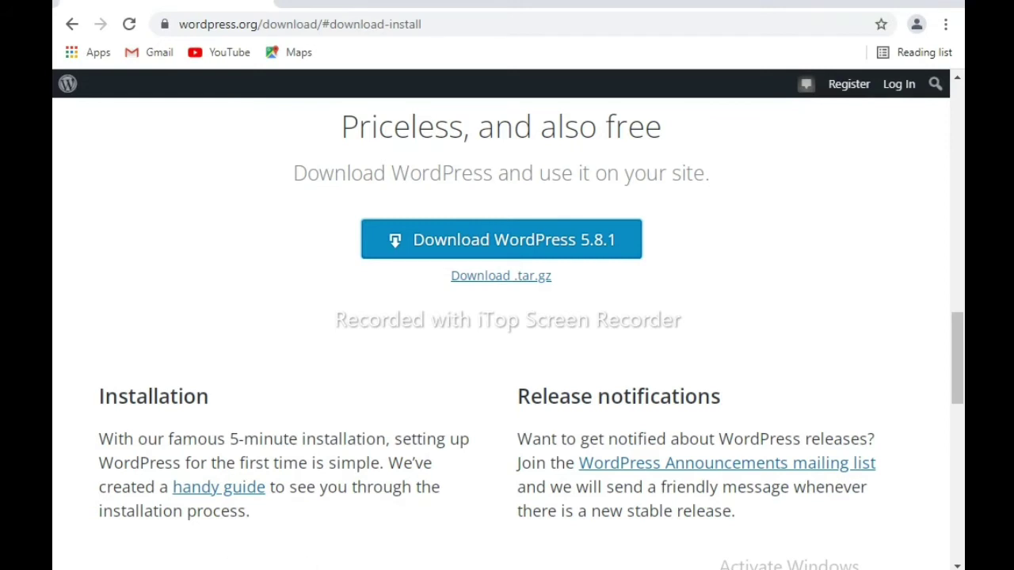
{"action": "left_click", "coordinate": [238, 569]}
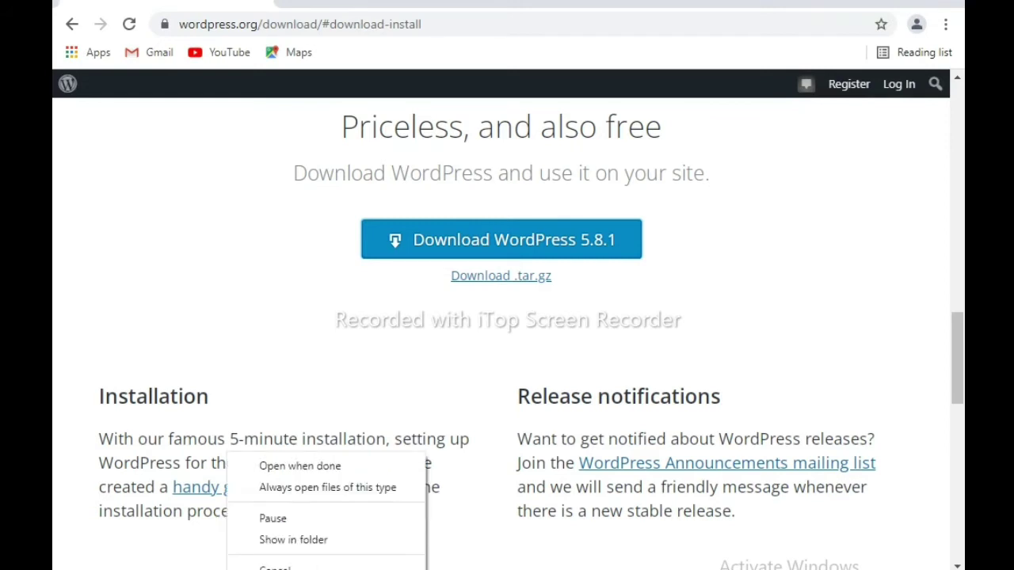
{"action": "left_click", "coordinate": [289, 541]}
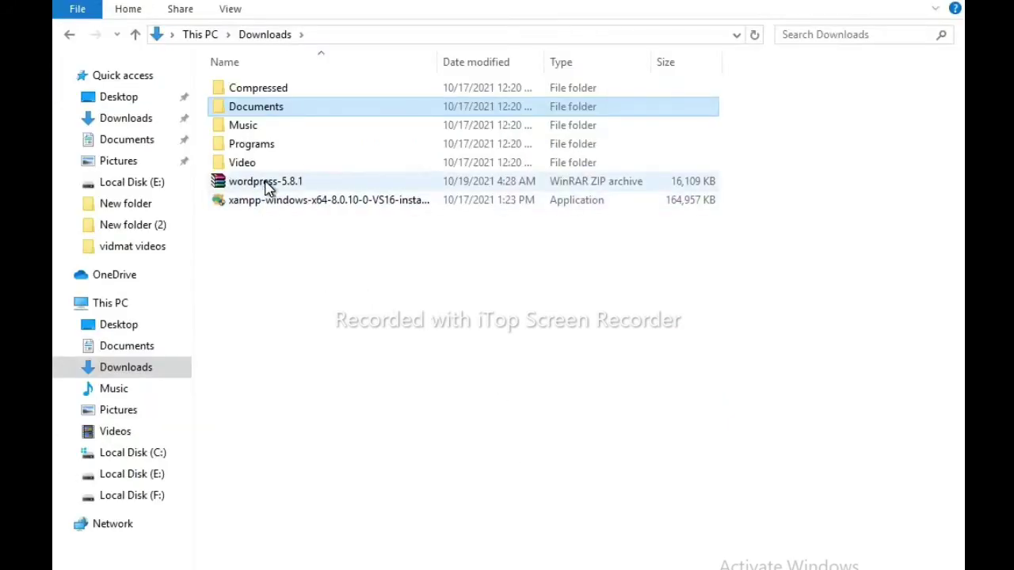
- Extract wordpress-5.8.1.zip here in Downloads to create the wordpress folder
{"action": "left_click", "coordinate": [268, 187]}
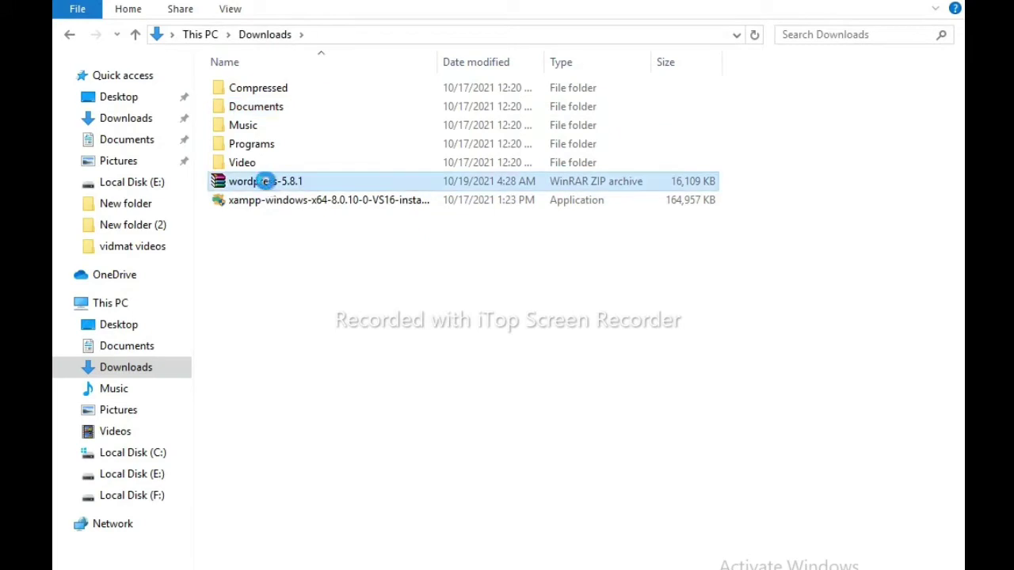
{"action": "right_click", "coordinate": [267, 180]}
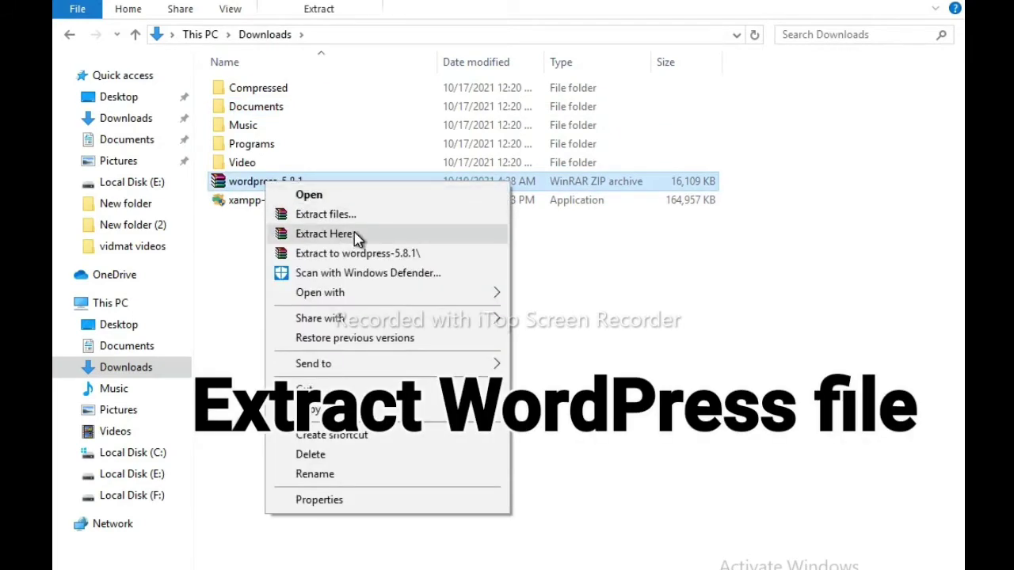
{"action": "left_click", "coordinate": [356, 236]}
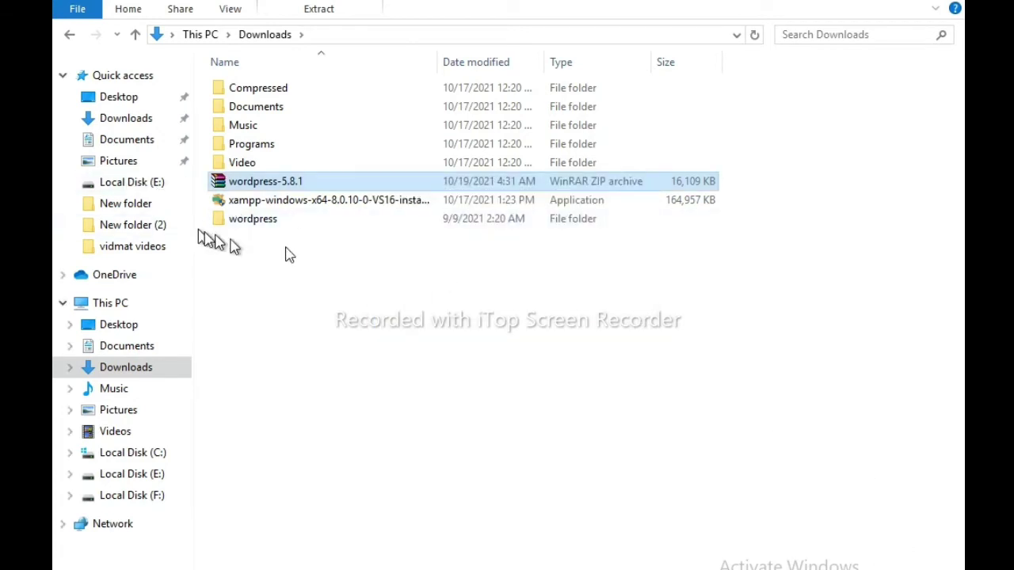
- Rename the extracted wordpress folder in Downloads to 'myweb' and cut it
{"action": "left_click", "coordinate": [255, 221]}
{"action": "right_click", "coordinate": [254, 220]}
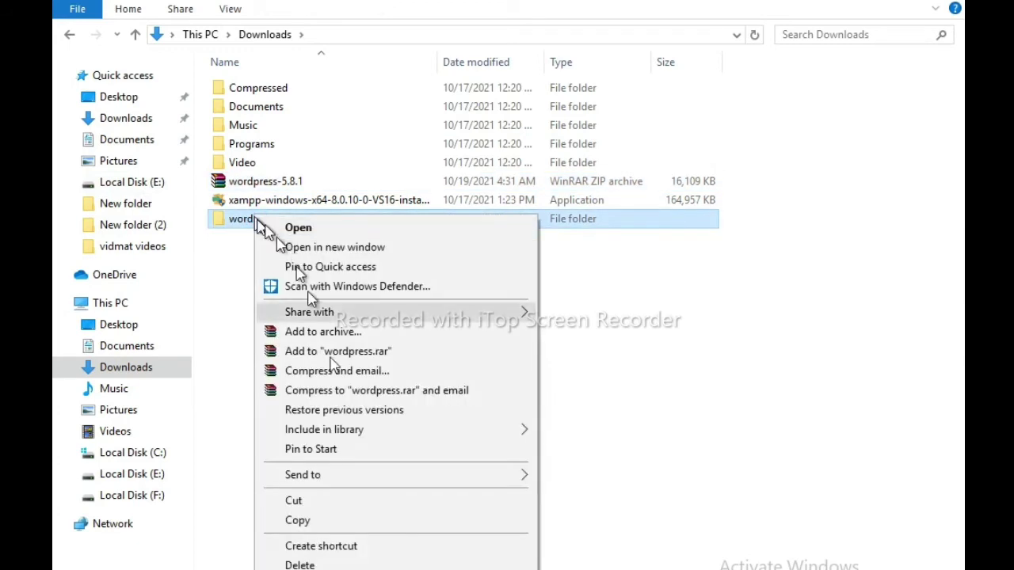
{"action": "key", "text": "m"}
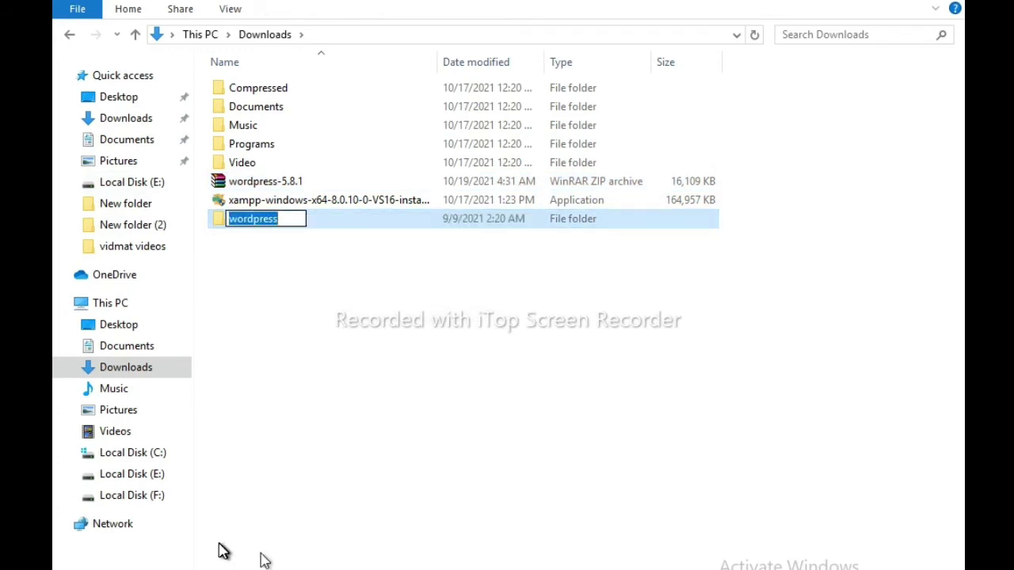
{"action": "type", "text": "m"}
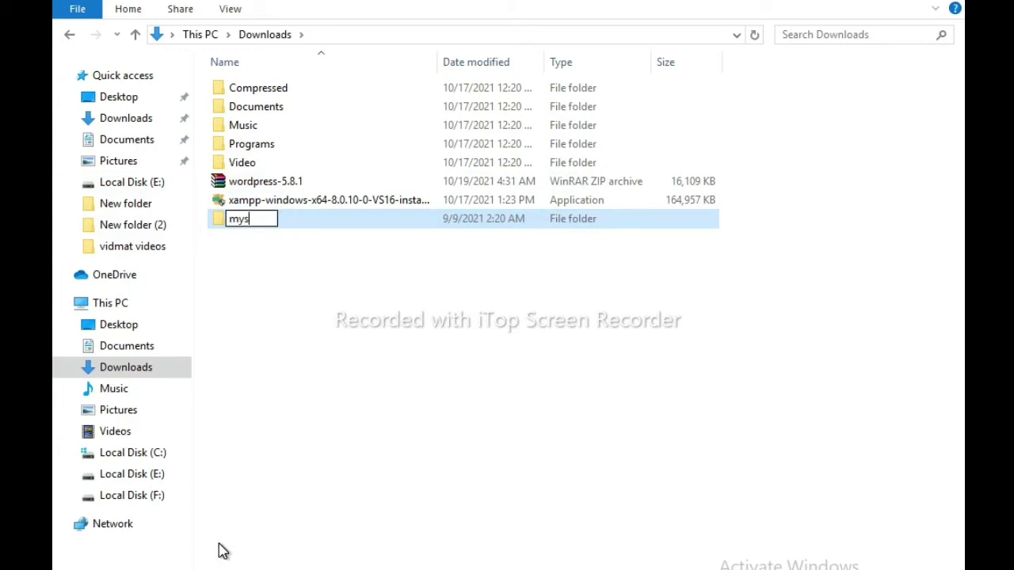
{"action": "type", "text": "yweb"}
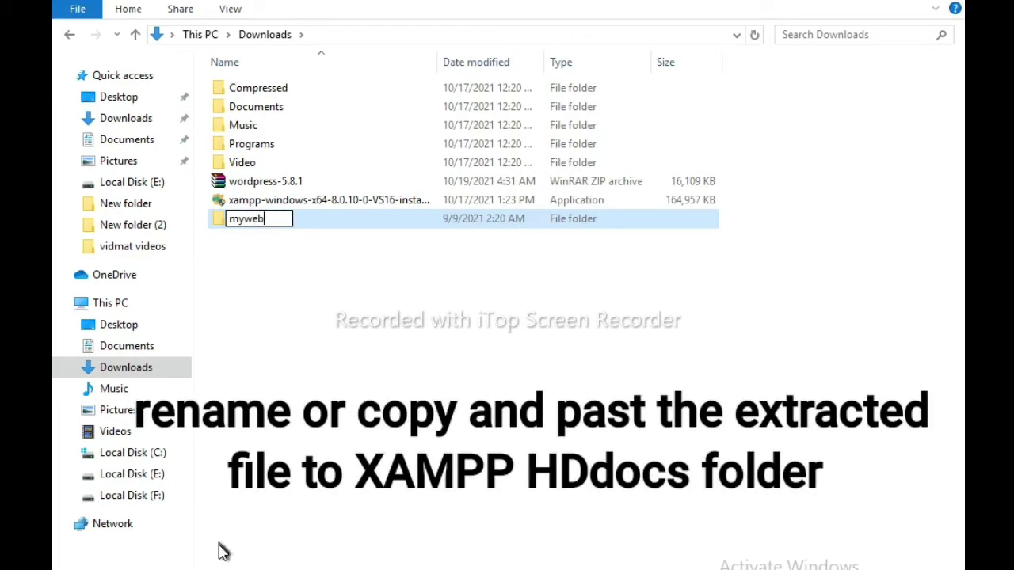
{"action": "left_click", "coordinate": [385, 323]}
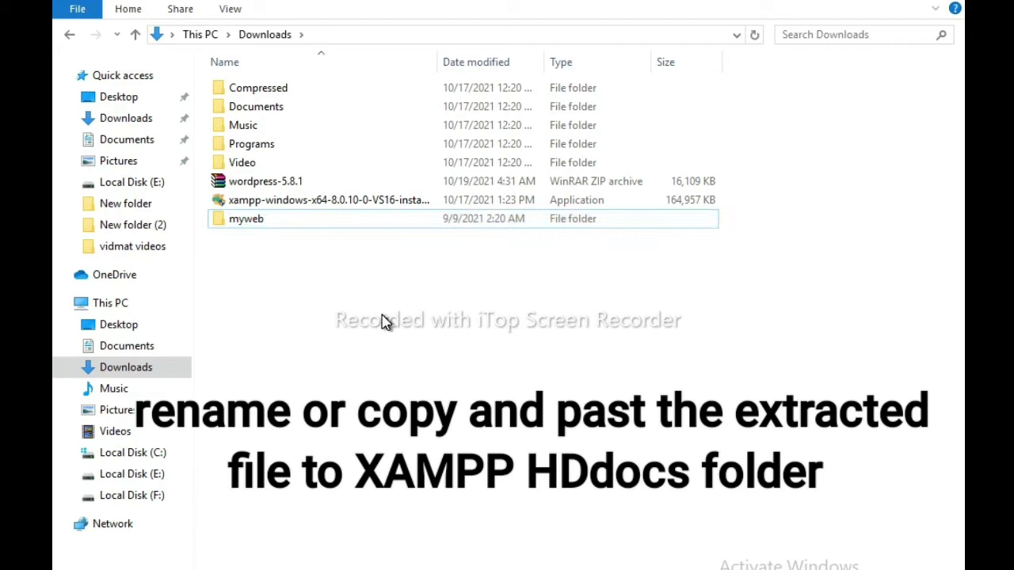
{"action": "right_click", "coordinate": [238, 220]}
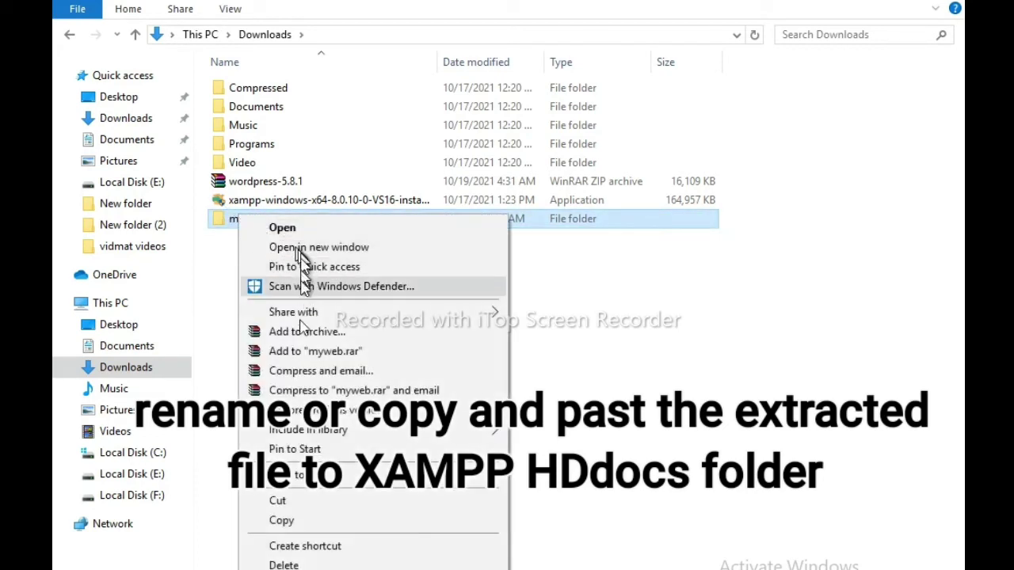
{"action": "left_click", "coordinate": [282, 503]}
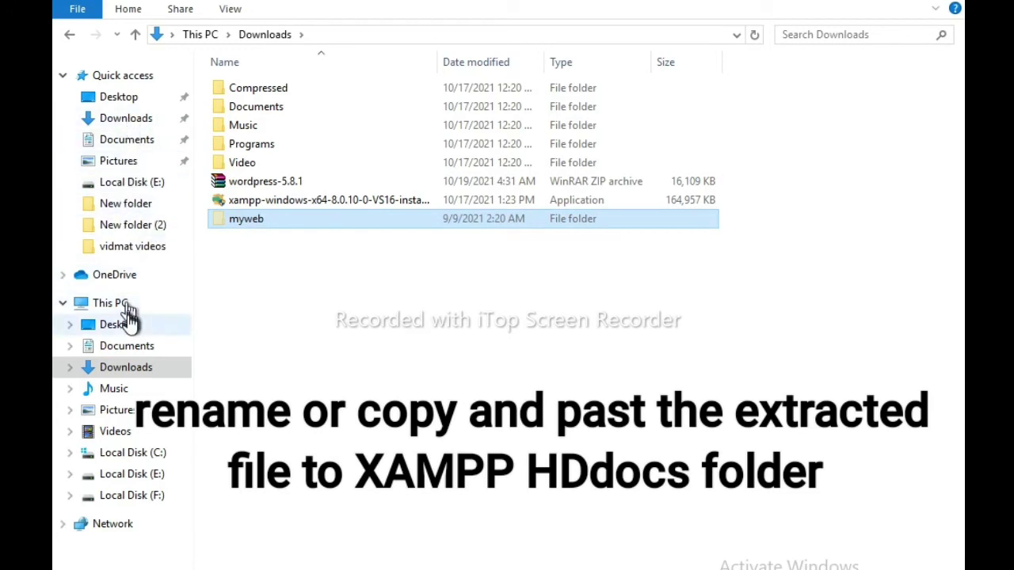
- Paste the myweb folder into C:\xampp\htdocs and close File Explorer
{"action": "left_click", "coordinate": [141, 455]}
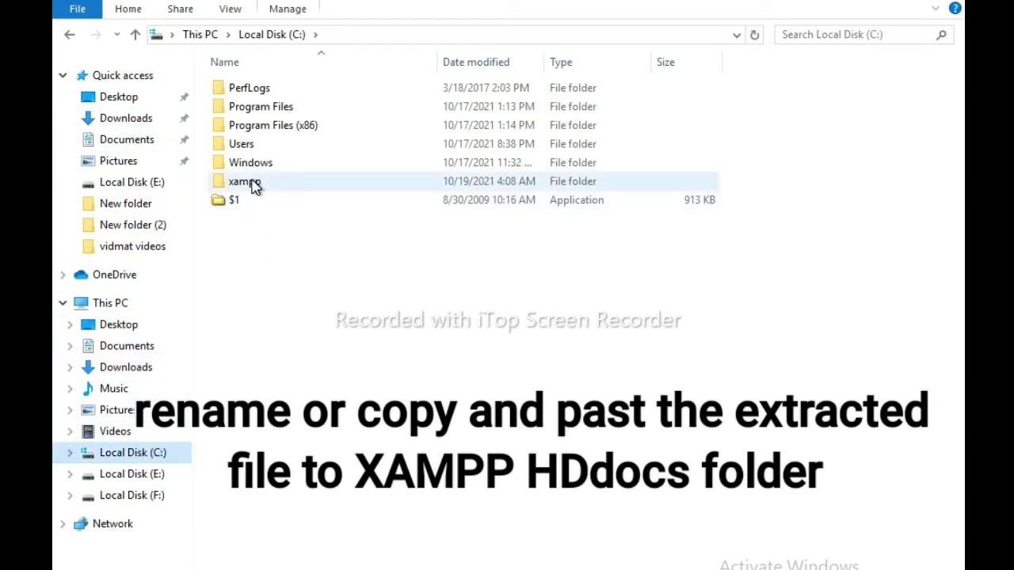
{"action": "left_click_drag", "start_coordinate": [277, 188], "coordinate": [259, 192]}
{"action": "double_click", "coordinate": [259, 190]}
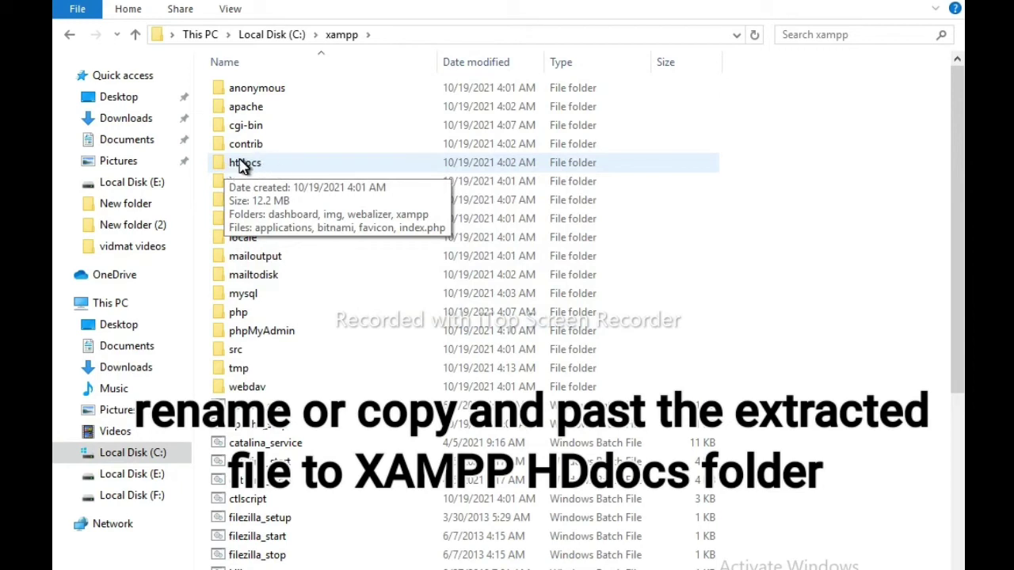
{"action": "double_click", "coordinate": [244, 163]}
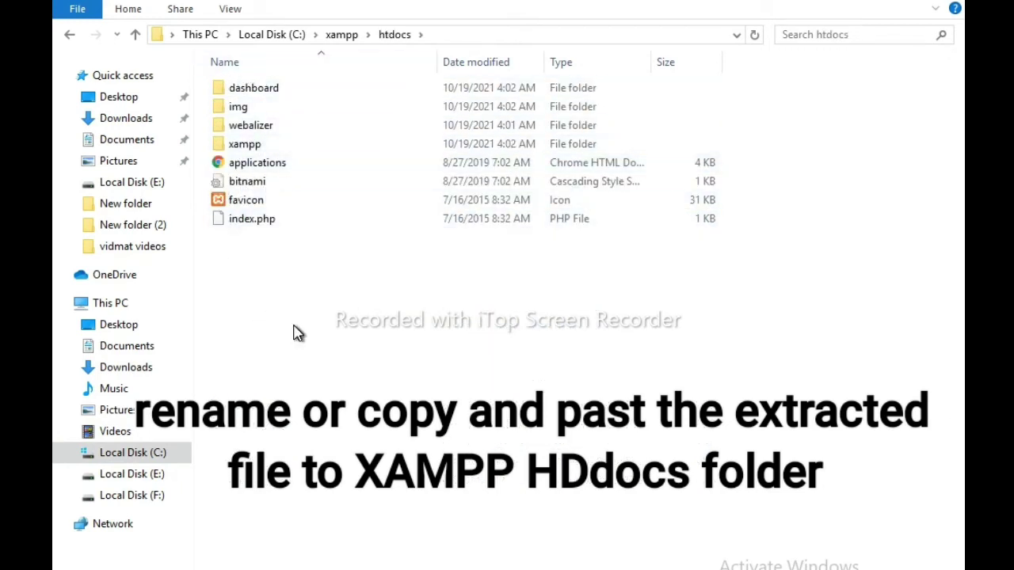
{"action": "right_click", "coordinate": [295, 329]}
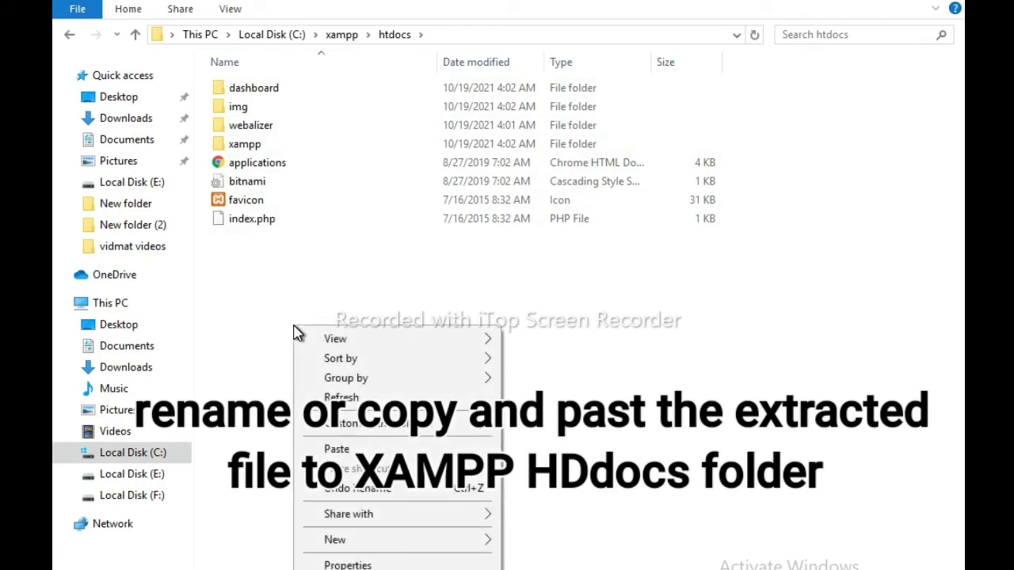
{"action": "left_click", "coordinate": [339, 450]}
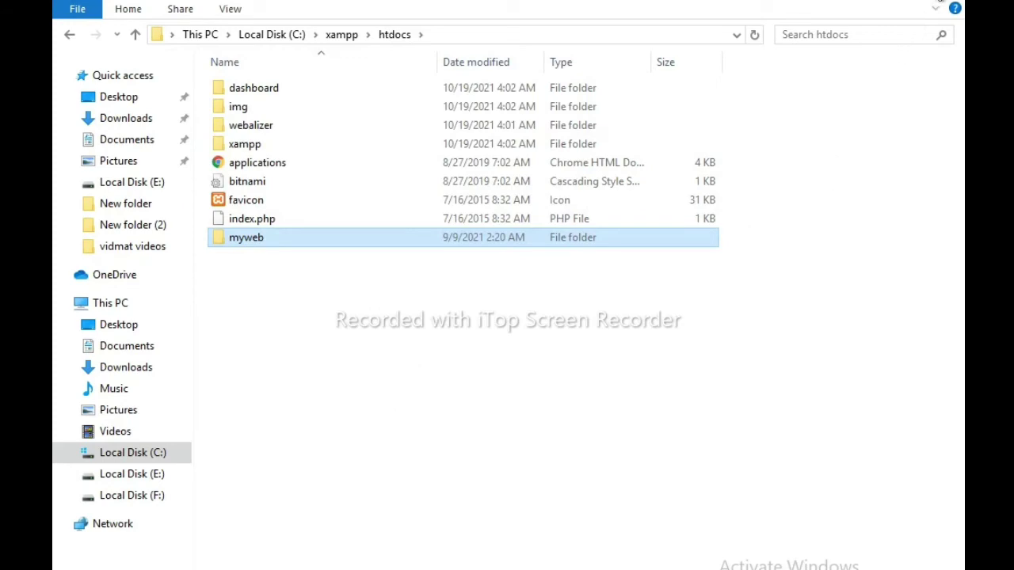
{"action": "left_click", "coordinate": [951, 2]}
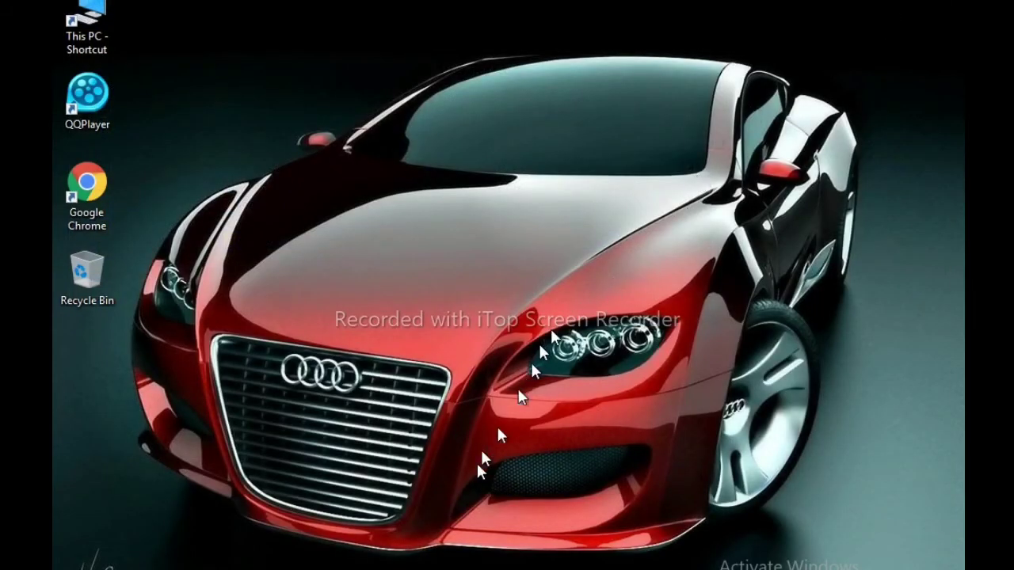
- Start Apache and MySQL in XAMPP Control Panel and open MySQL's Admin page
{"action": "mouse_move", "coordinate": [335, 569]}
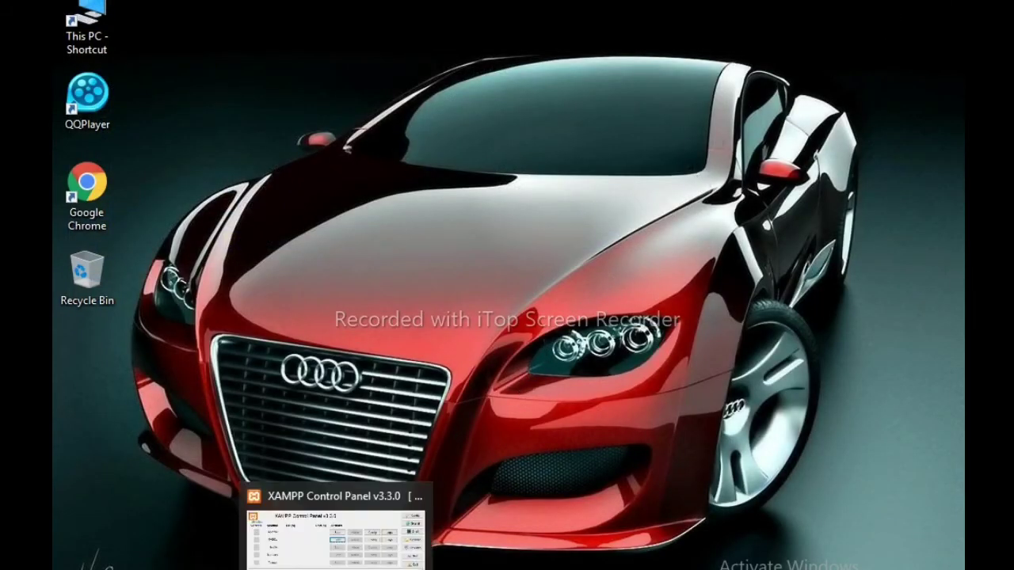
{"action": "left_click", "coordinate": [336, 538]}
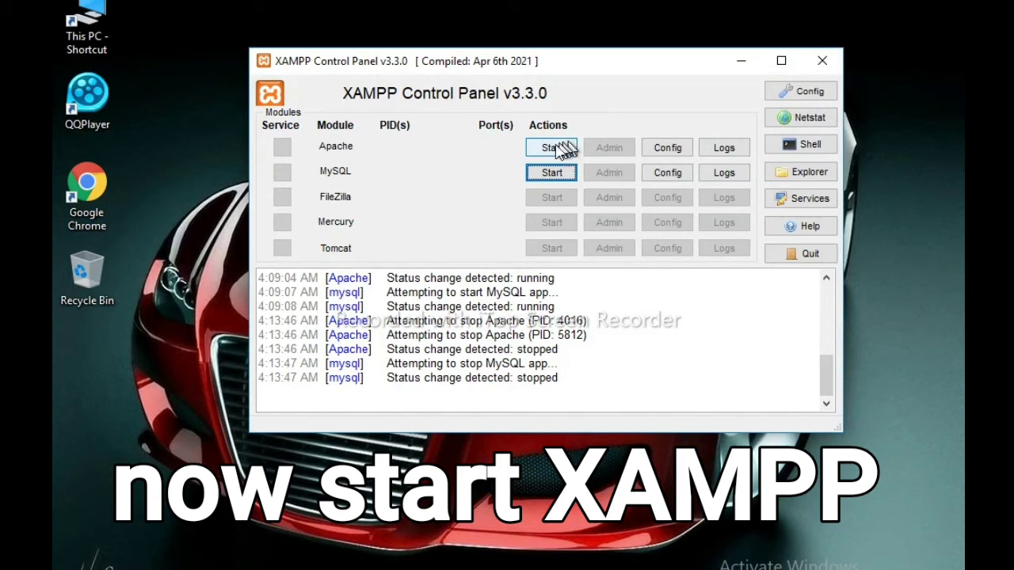
{"action": "left_click", "coordinate": [560, 149]}
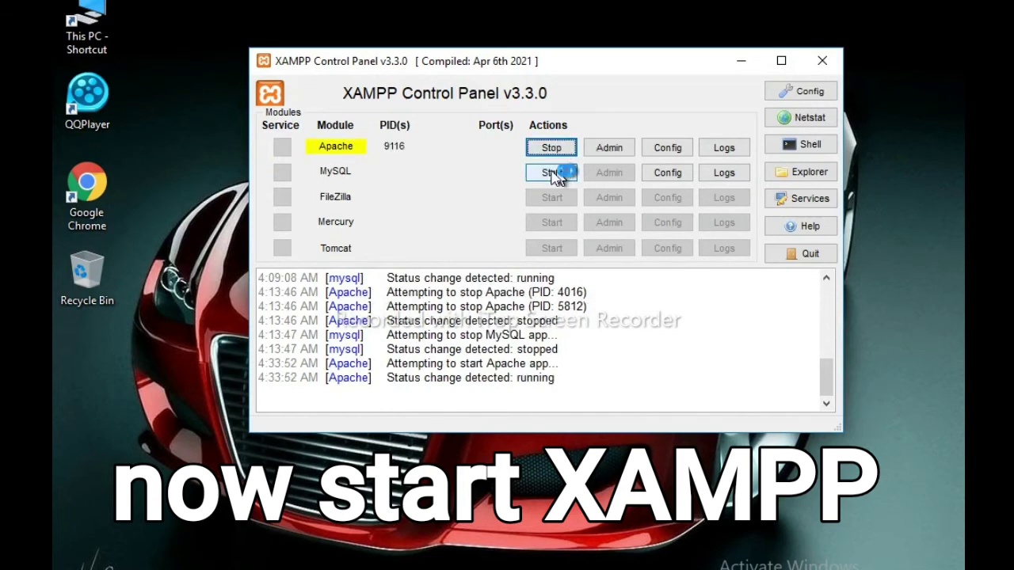
{"action": "left_click", "coordinate": [550, 174]}
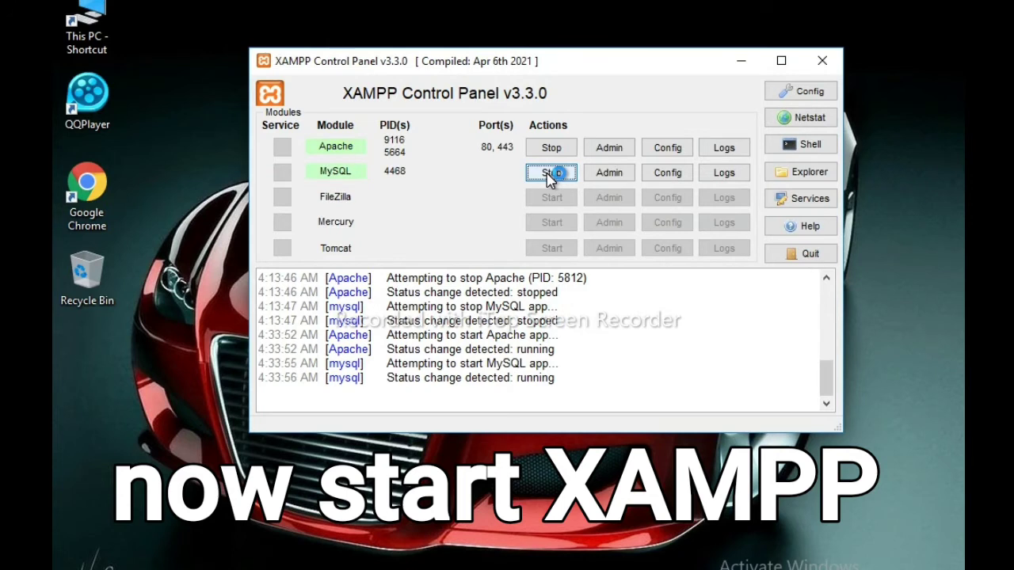
{"action": "left_click", "coordinate": [612, 173]}
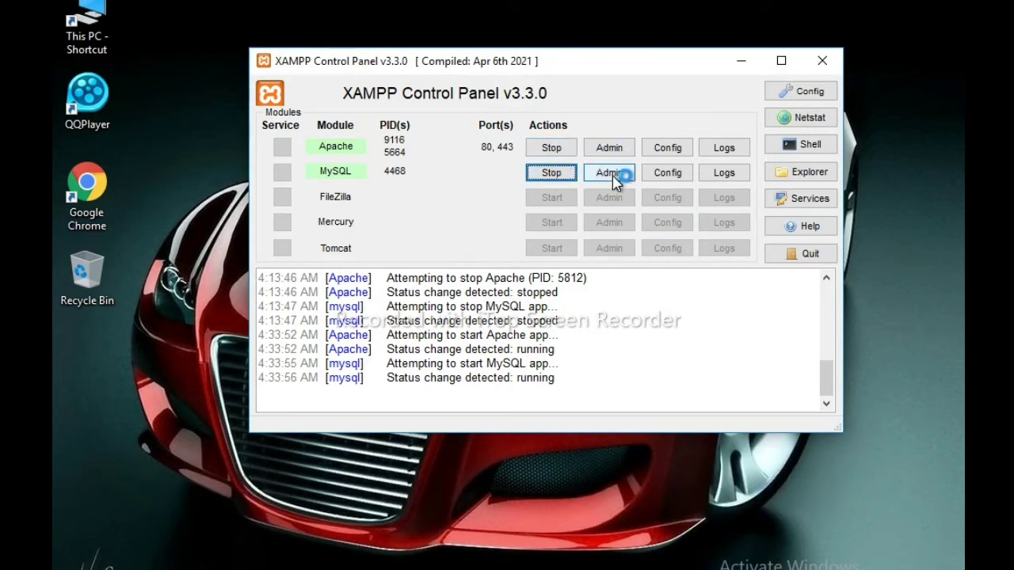
{"action": "left_click", "coordinate": [610, 174]}
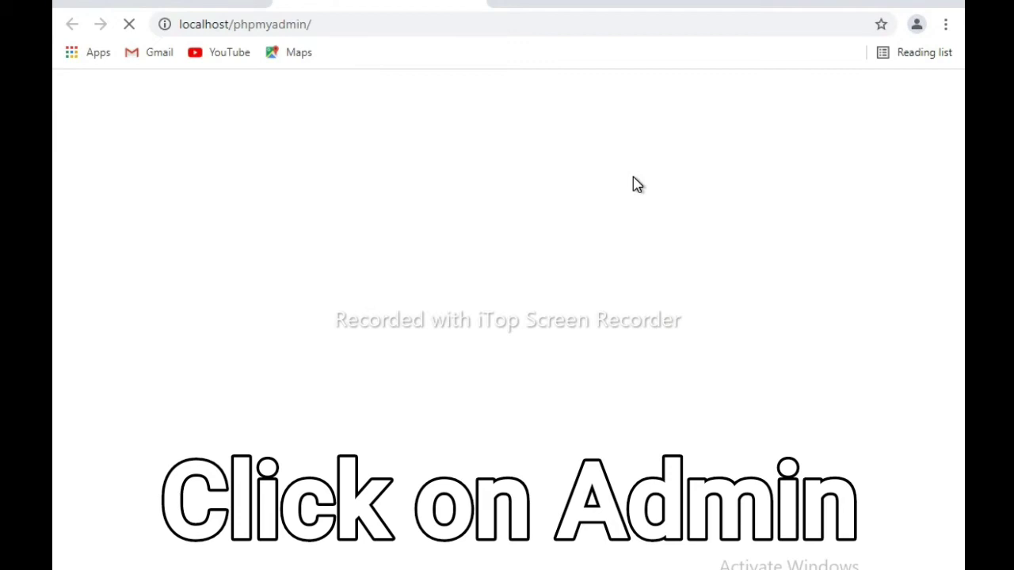
- Create an empty phpMyAdmin database named 'myweb' from the New page
{"action": "scroll", "coordinate": [476, 190], "scroll_direction": "down", "scroll_amount": 1}
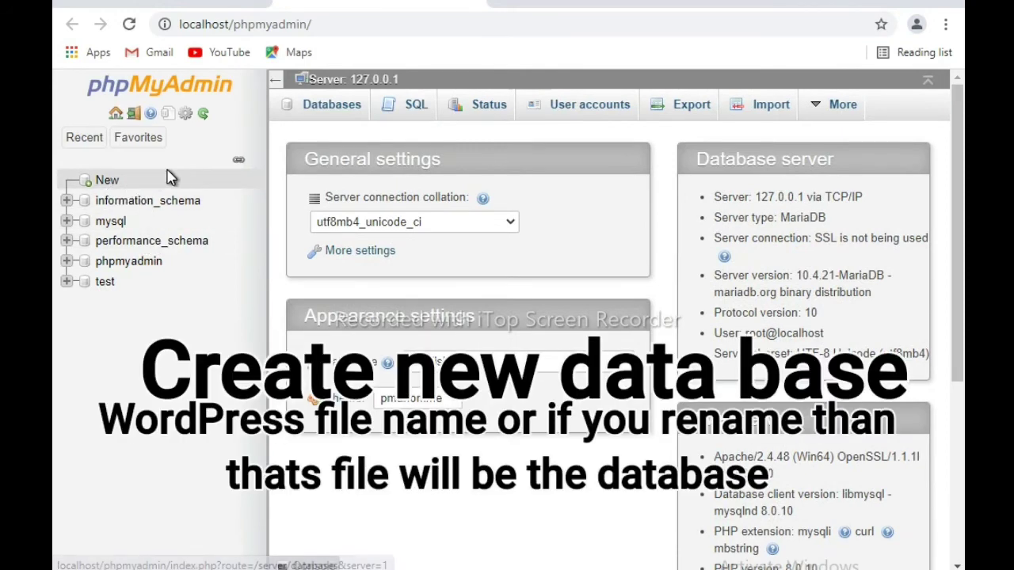
{"action": "left_click", "coordinate": [115, 184]}
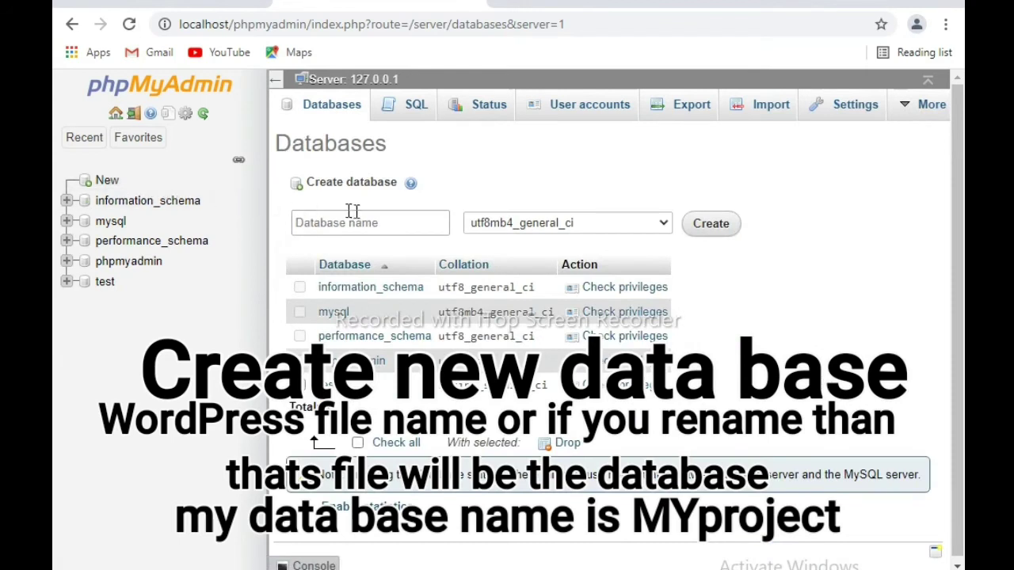
{"action": "left_click", "coordinate": [354, 214]}
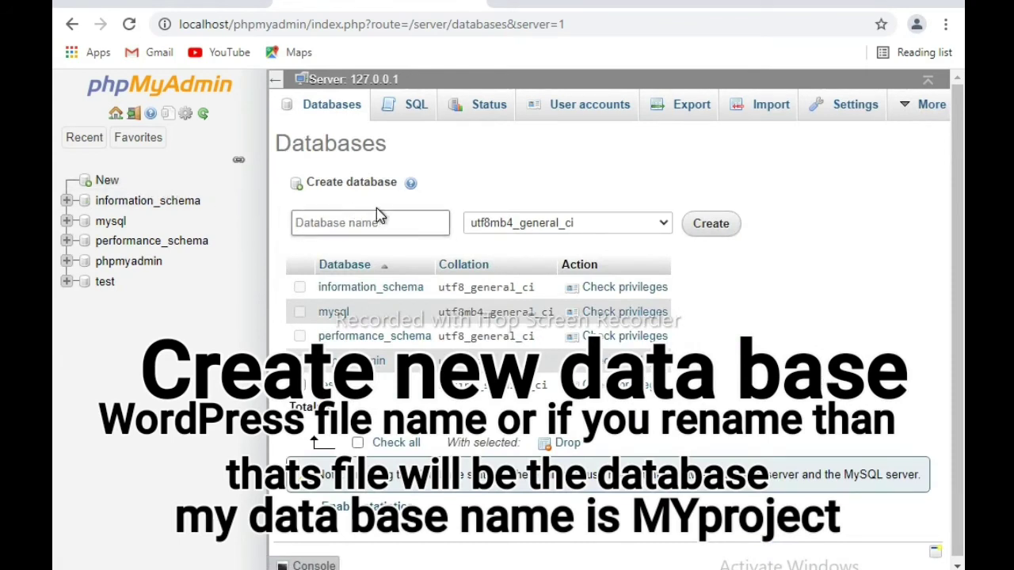
{"action": "type", "text": "myw"}
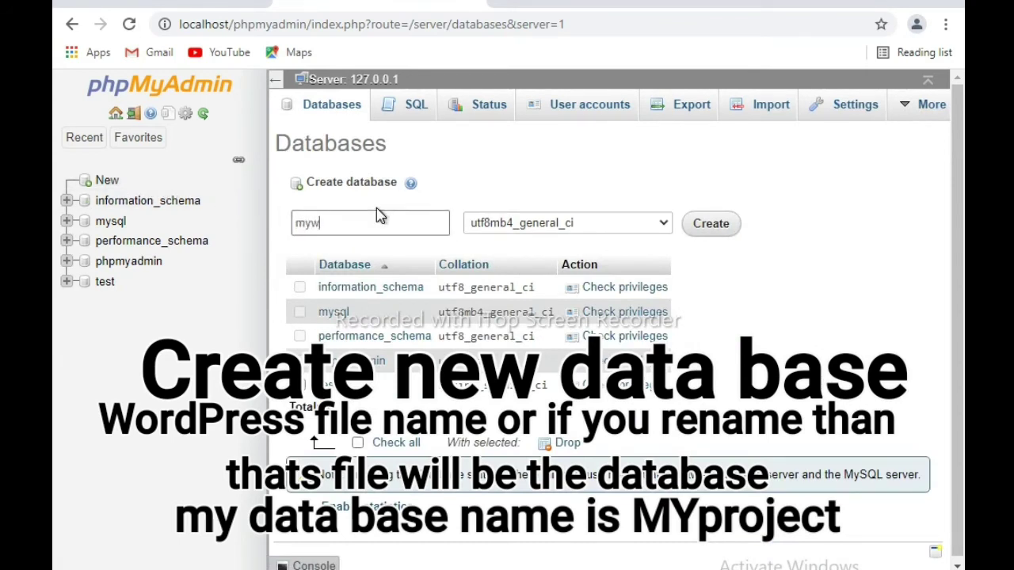
{"action": "type", "text": "eb"}
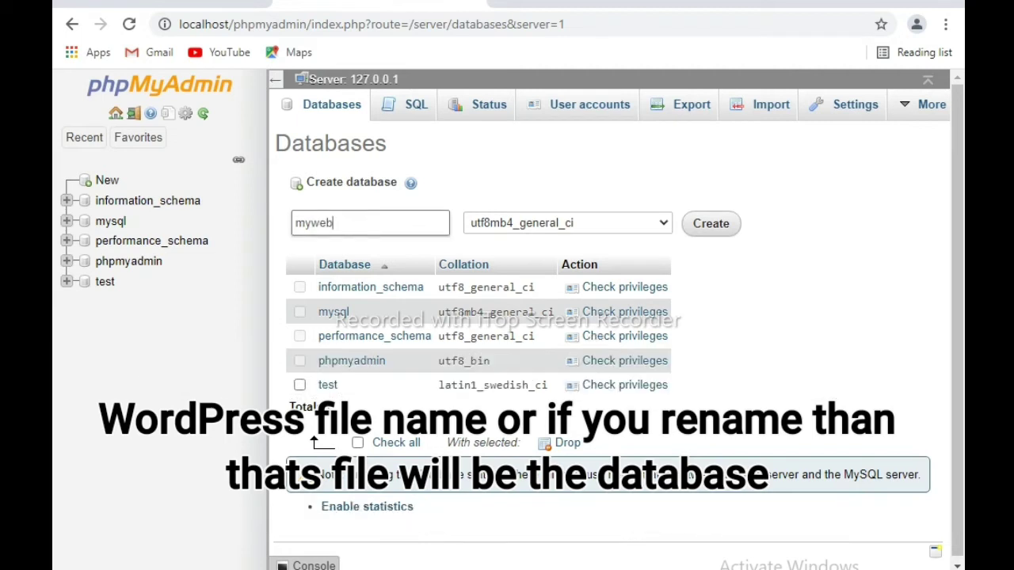
{"action": "left_click", "coordinate": [759, 385]}
{"action": "scroll", "coordinate": [758, 385], "scroll_direction": "down", "scroll_amount": 1}
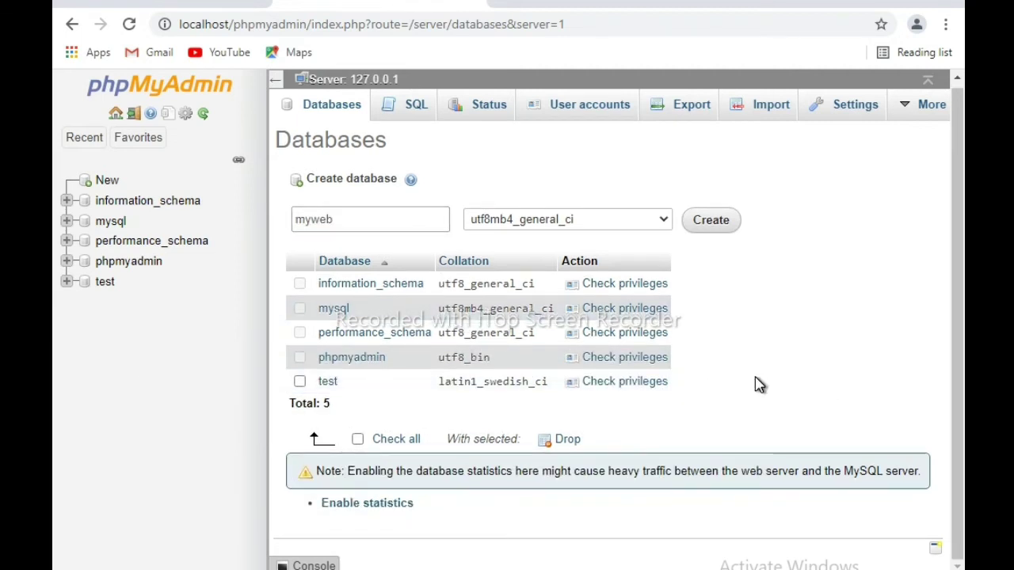
{"action": "scroll", "coordinate": [759, 385], "scroll_direction": "up", "scroll_amount": 1}
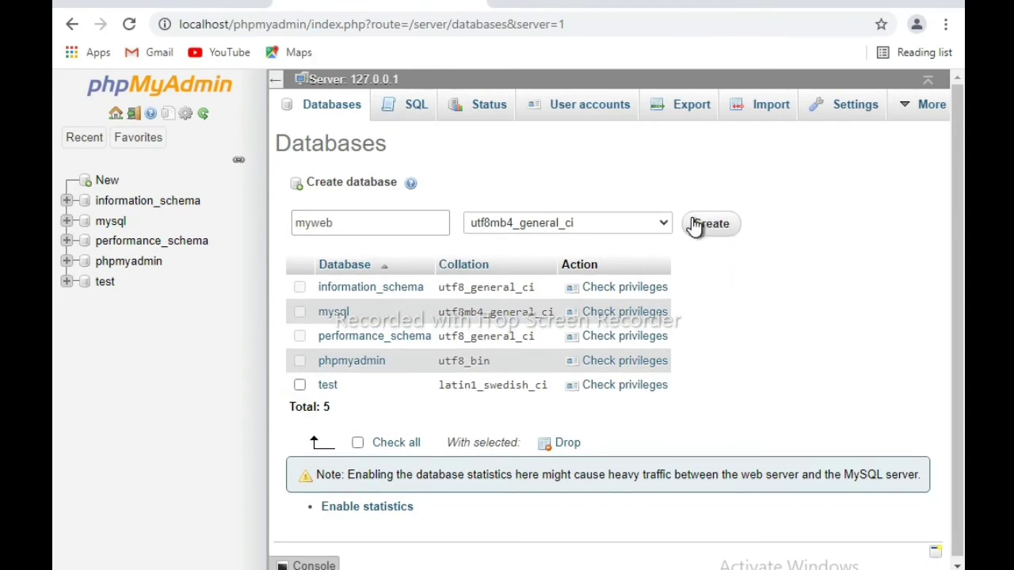
{"action": "left_click", "coordinate": [712, 227]}
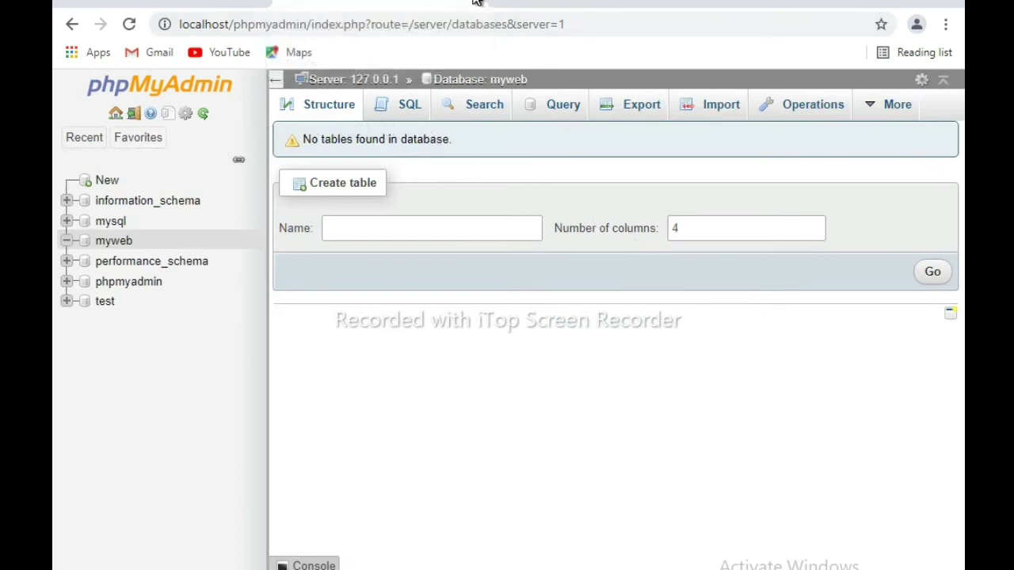
{"action": "left_click", "coordinate": [474, 2]}
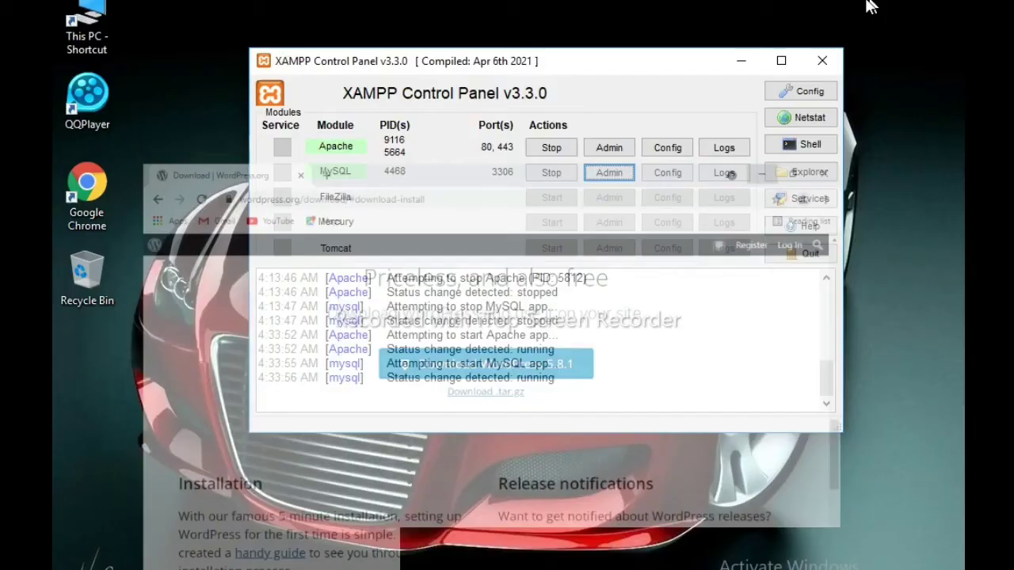
- Return to phpMyAdmin through the localhost XAMPP dashboard's navigation bar
{"action": "left_click", "coordinate": [625, 149]}
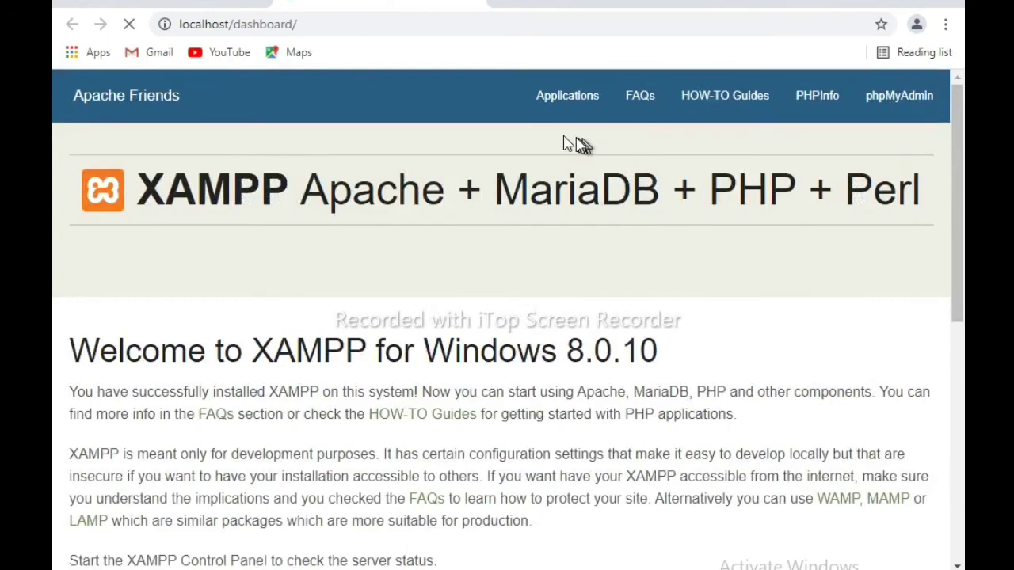
{"action": "left_click", "coordinate": [918, 108]}
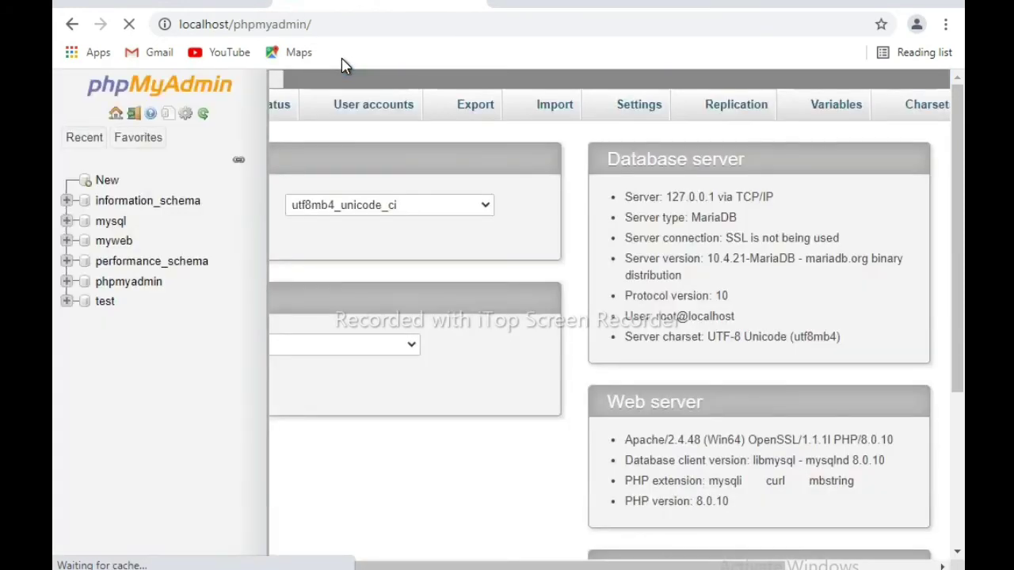
{"action": "left_click", "coordinate": [322, 24]}
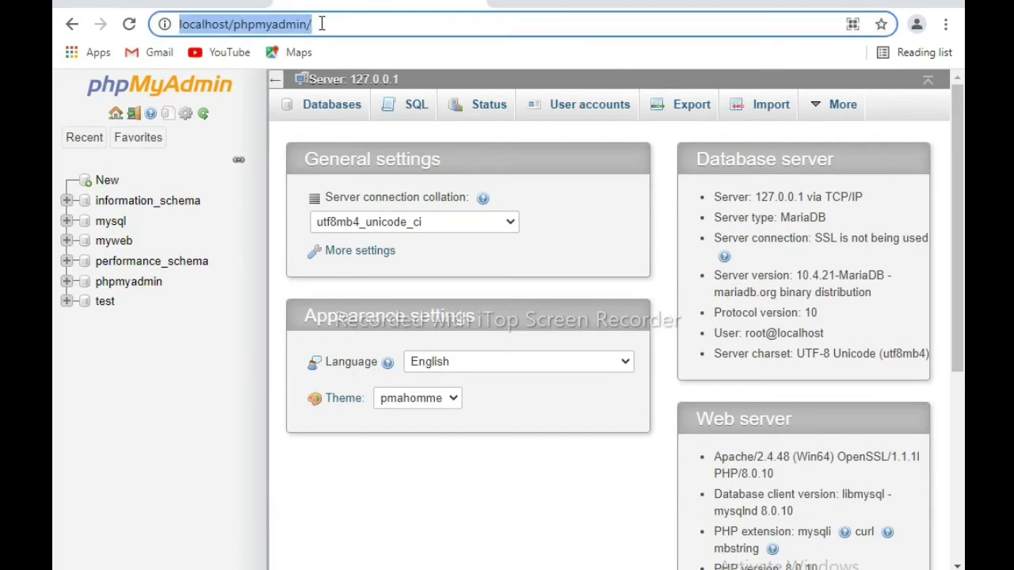
- Change the browser address to localhost/myweb to launch WordPress setup
{"action": "left_click", "coordinate": [325, 23]}
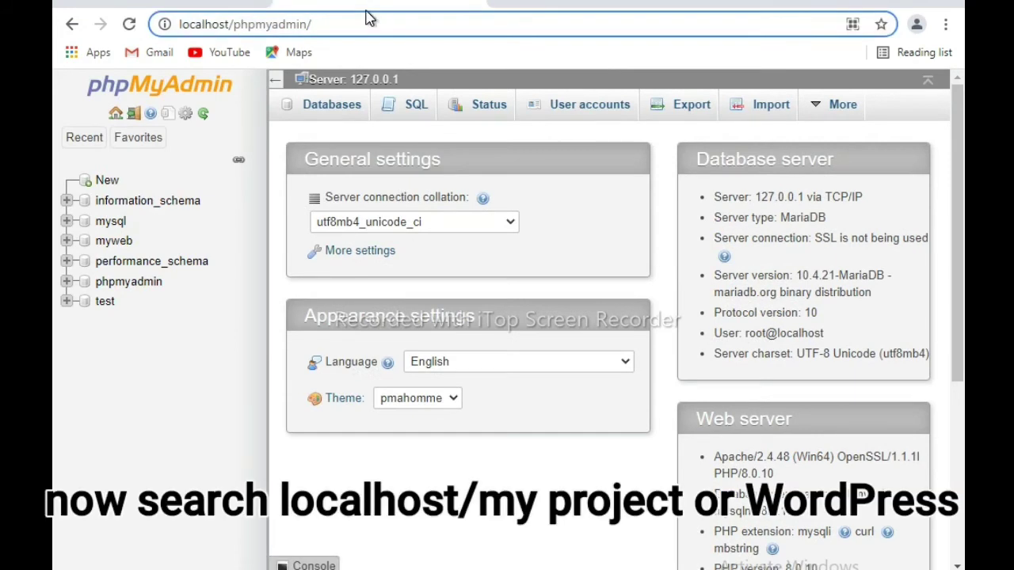
{"action": "key", "text": "BackSpace"}
{"action": "key", "text": "BackSpace"}
{"action": "key", "text": "BackSpace"}
{"action": "key", "text": "BackSpace"}
{"action": "key", "text": "BackSpace"}
{"action": "key", "text": "BackSpace"}
{"action": "key", "text": "BackSpace"}
{"action": "key", "text": "BackSpace"}
{"action": "key", "text": "BackSpace"}
{"action": "key", "text": "BackSpace"}
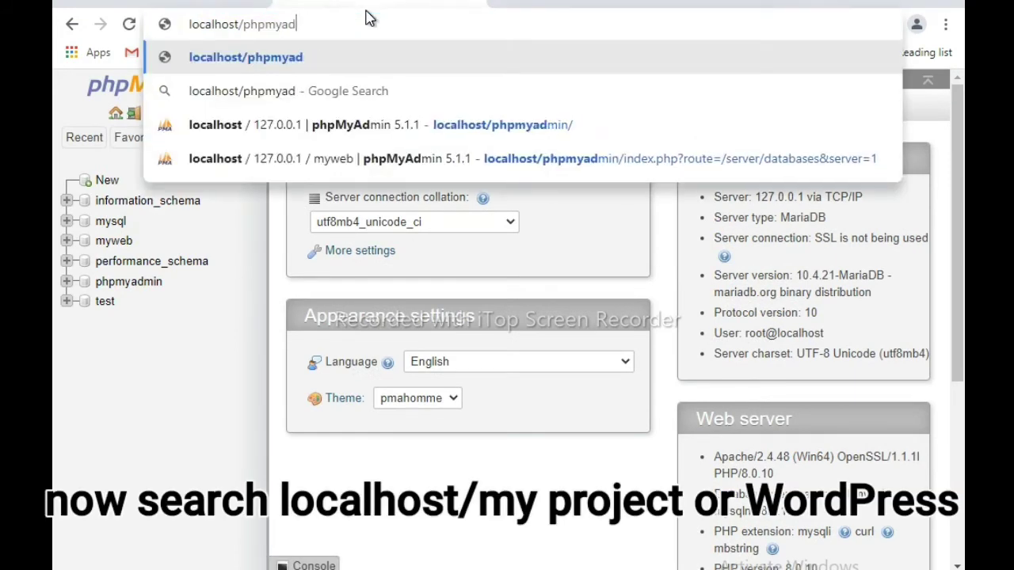
{"action": "key", "text": "BackSpace"}
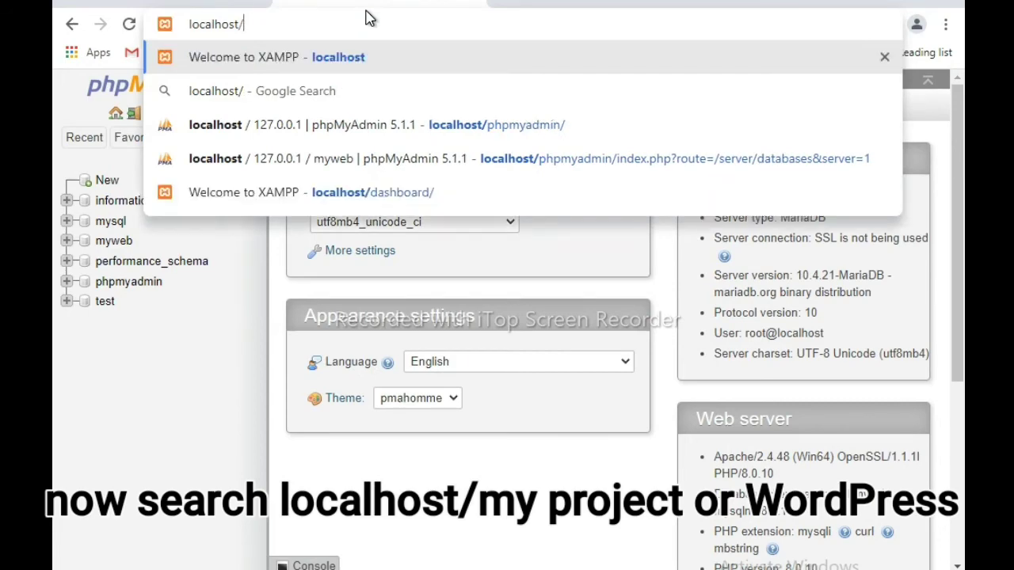
{"action": "type", "text": "wo"}
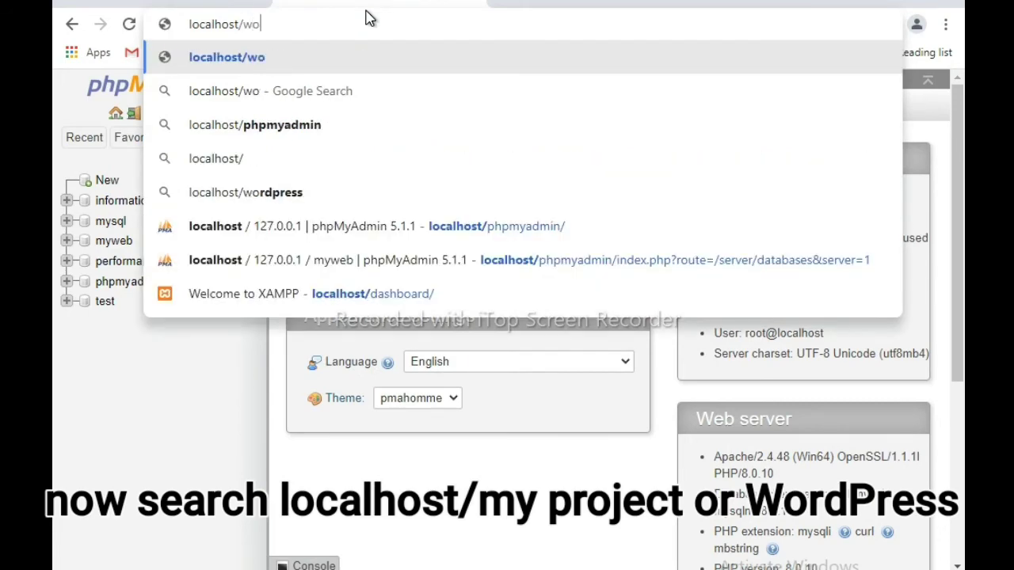
{"action": "key", "text": "BackSpace"}
{"action": "key", "text": "BackSpace"}
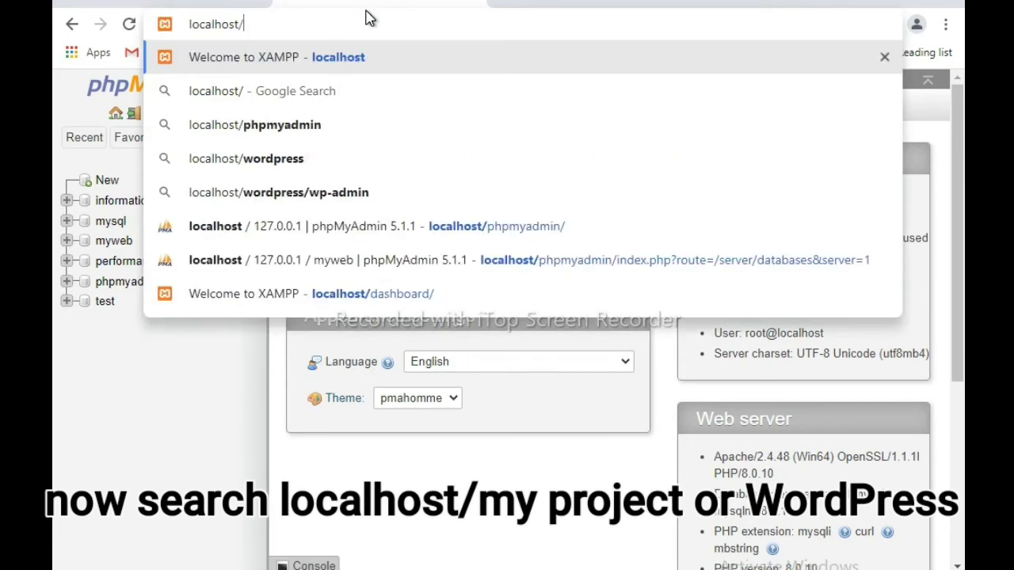
{"action": "type", "text": "myweb"}
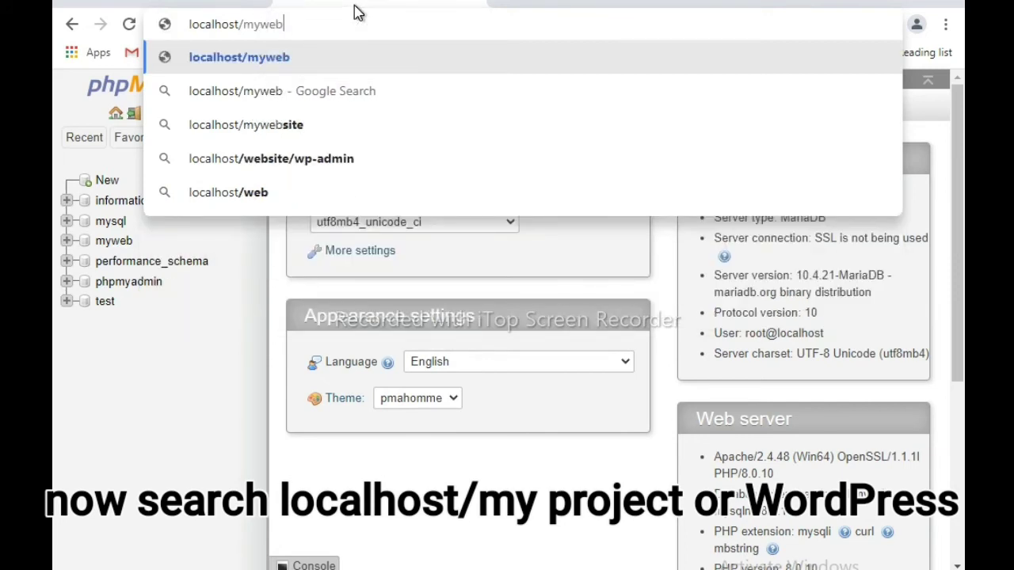
{"action": "key", "text": "Return"}
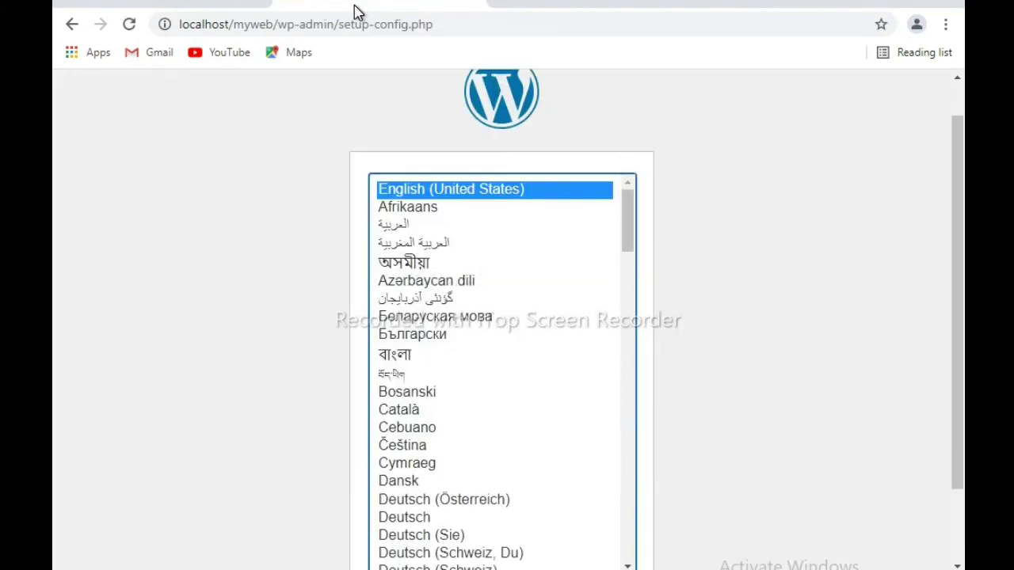
- Continue WordPress setup with English (United States) as the language
{"action": "left_click", "coordinate": [728, 276]}
{"action": "scroll", "coordinate": [728, 275], "scroll_direction": "down", "scroll_amount": 1}
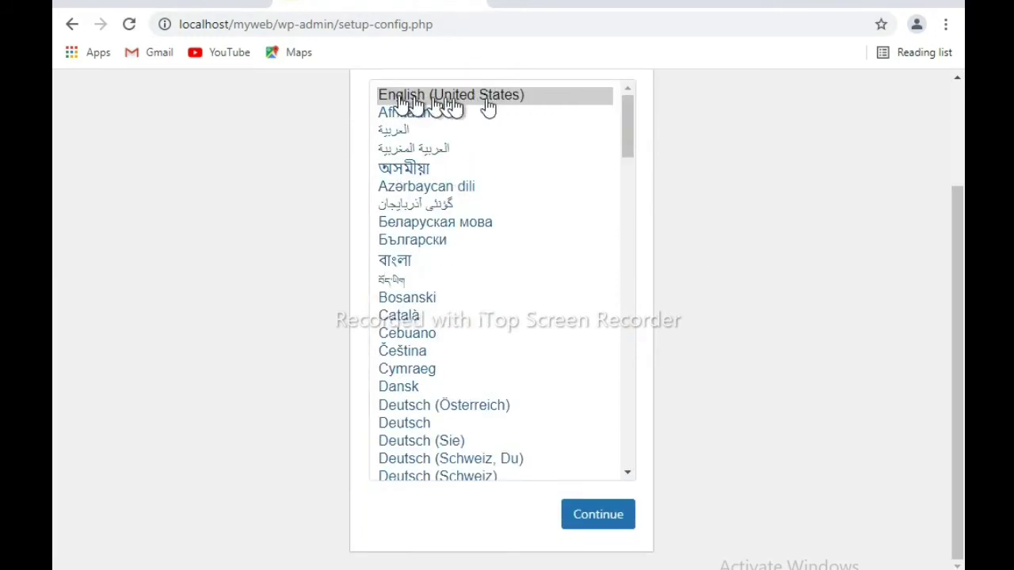
{"action": "left_click", "coordinate": [599, 516]}
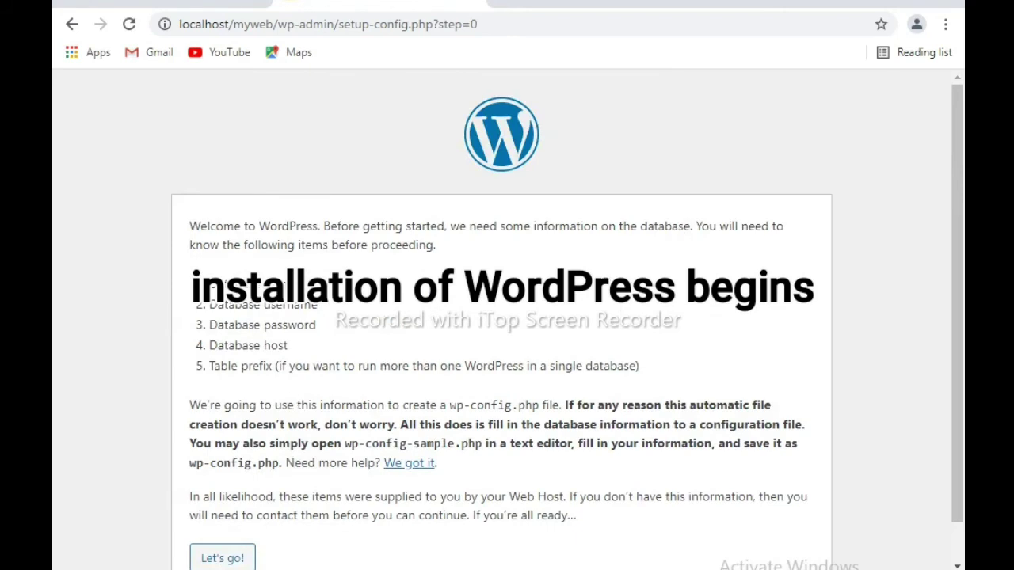
{"action": "scroll", "coordinate": [679, 234], "scroll_direction": "down", "scroll_amount": 1}
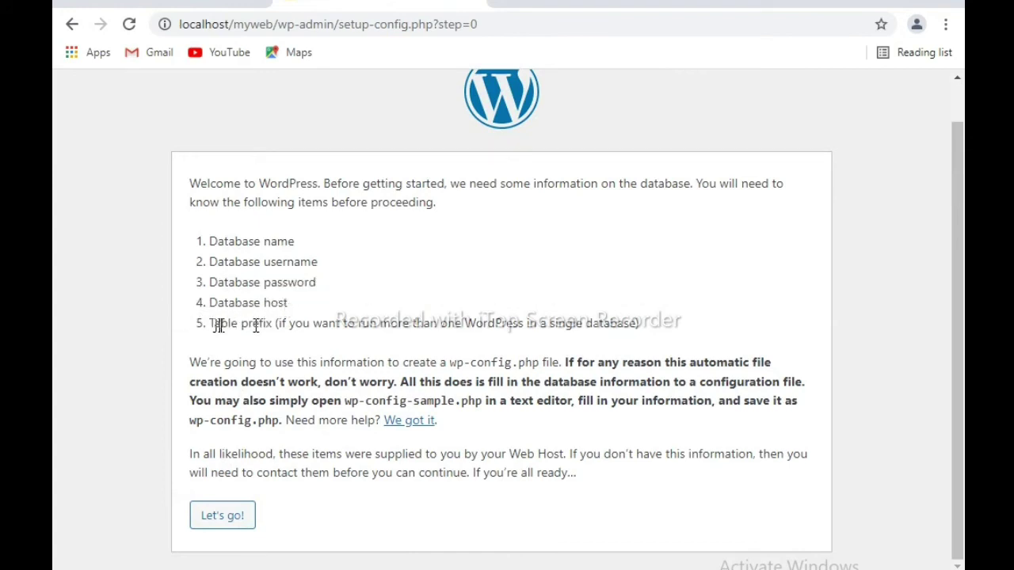
- Submit database myweb, user root, blank password, host localhost and prefix wp_
{"action": "left_click", "coordinate": [220, 516]}
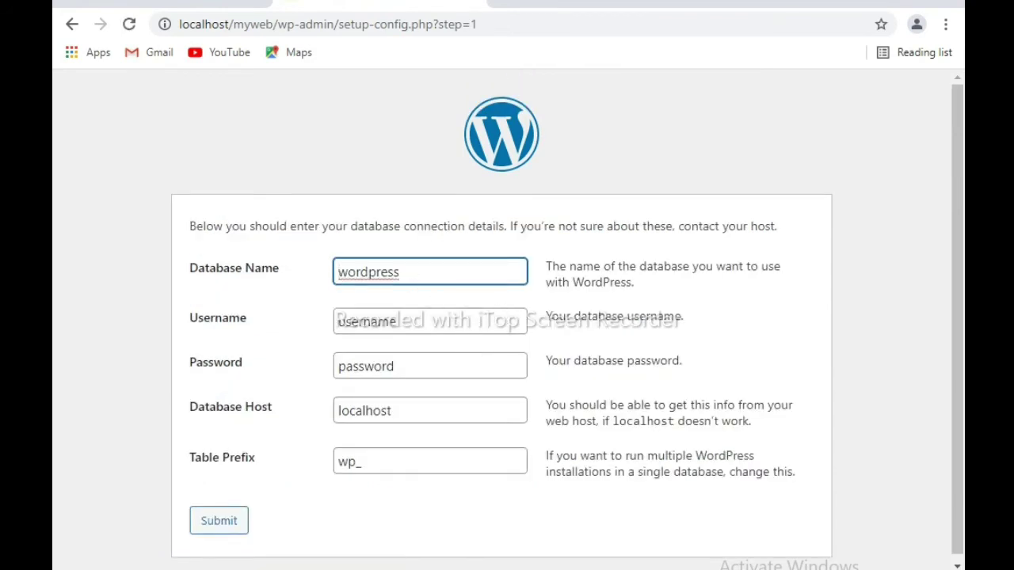
{"action": "double_click", "coordinate": [406, 270]}
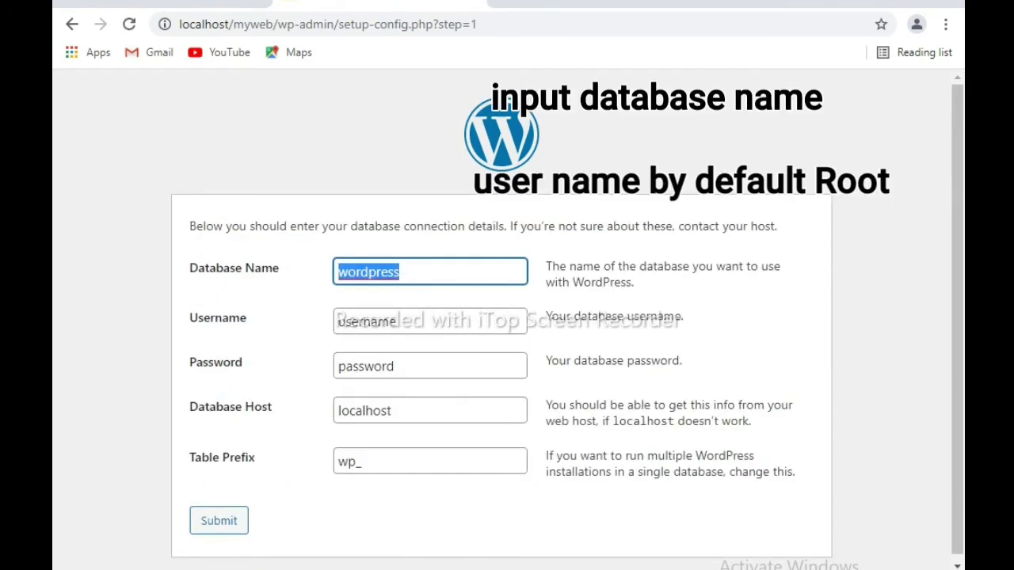
{"action": "type", "text": "mywe"}
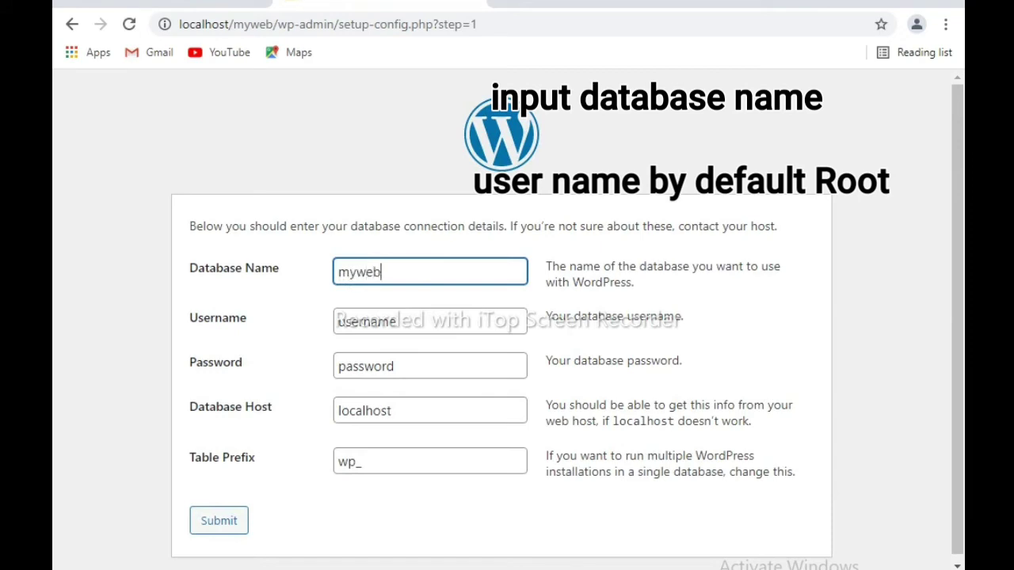
{"action": "type", "text": "b"}
{"action": "left_click", "coordinate": [435, 324]}
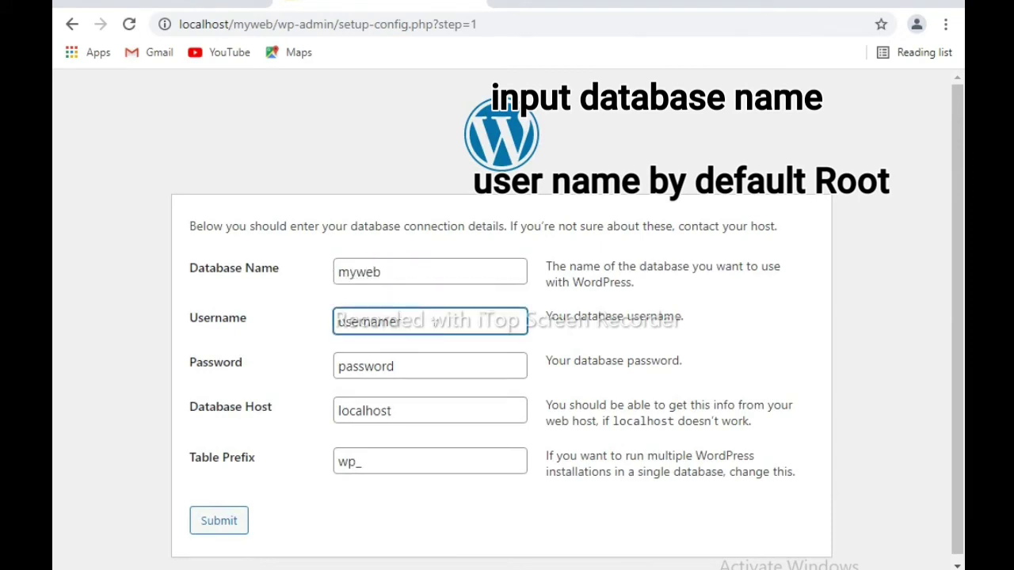
{"action": "key", "text": "BackSpace"}
{"action": "key", "text": "BackSpace"}
{"action": "key", "text": "BackSpace"}
{"action": "key", "text": "BackSpace"}
{"action": "key", "text": "BackSpace"}
{"action": "key", "text": "BackSpace"}
{"action": "key", "text": "BackSpace"}
{"action": "key", "text": "BackSpace"}
{"action": "type", "text": "root"}
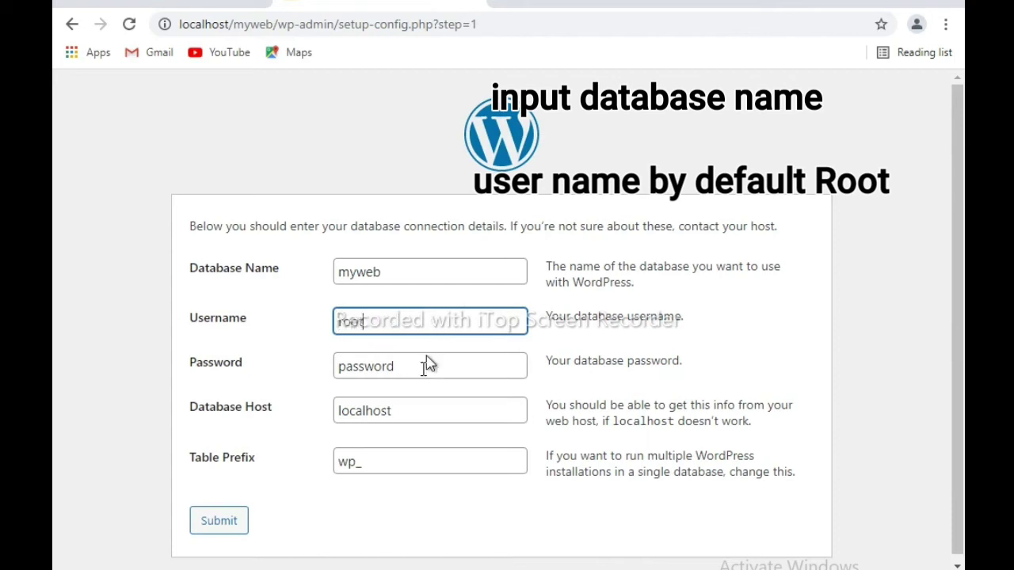
{"action": "left_click", "coordinate": [427, 366]}
{"action": "key", "text": "BackSpace"}
{"action": "key", "text": "BackSpace"}
{"action": "key", "text": "BackSpace"}
{"action": "key", "text": "BackSpace"}
{"action": "key", "text": "BackSpace"}
{"action": "key", "text": "BackSpace"}
{"action": "key", "text": "BackSpace"}
{"action": "key", "text": "BackSpace"}
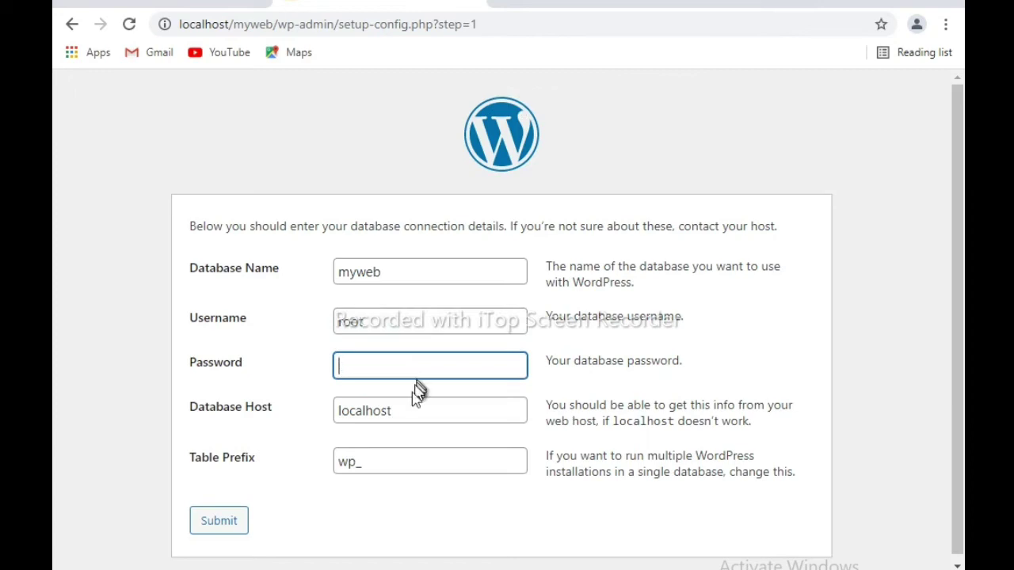
{"action": "left_click", "coordinate": [392, 410]}
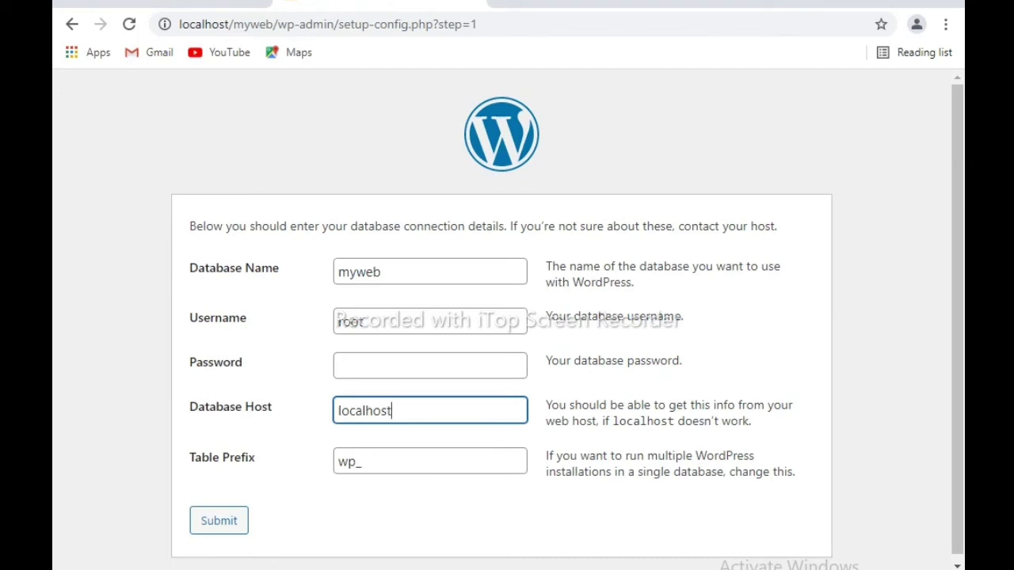
{"action": "left_click", "coordinate": [362, 462]}
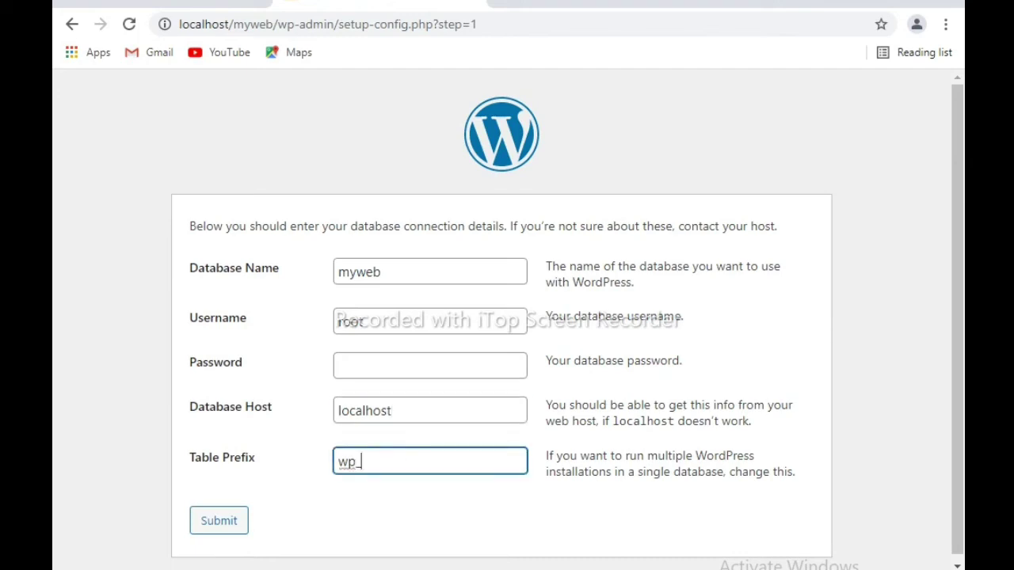
{"action": "left_click", "coordinate": [380, 496]}
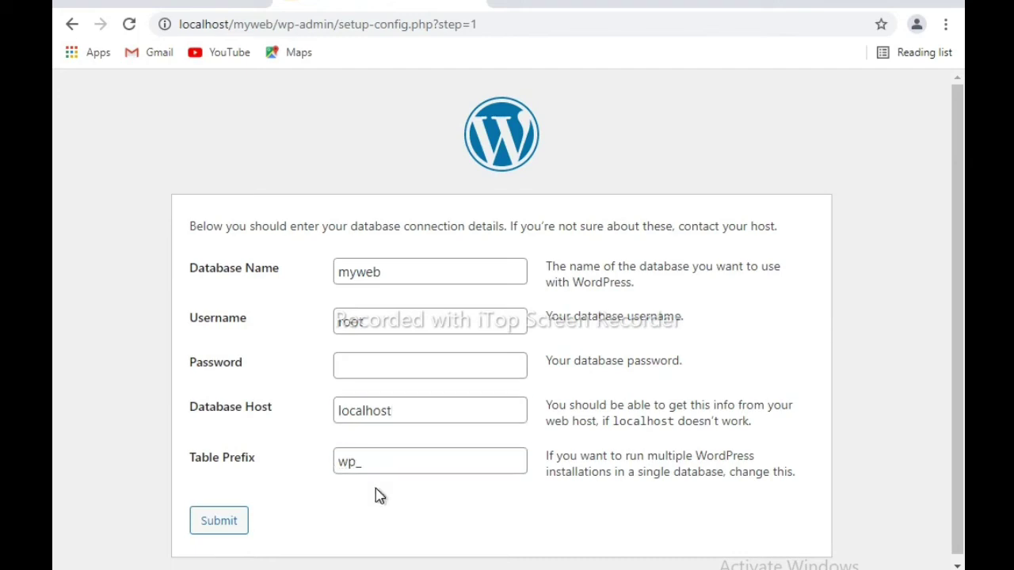
{"action": "left_click", "coordinate": [230, 524]}
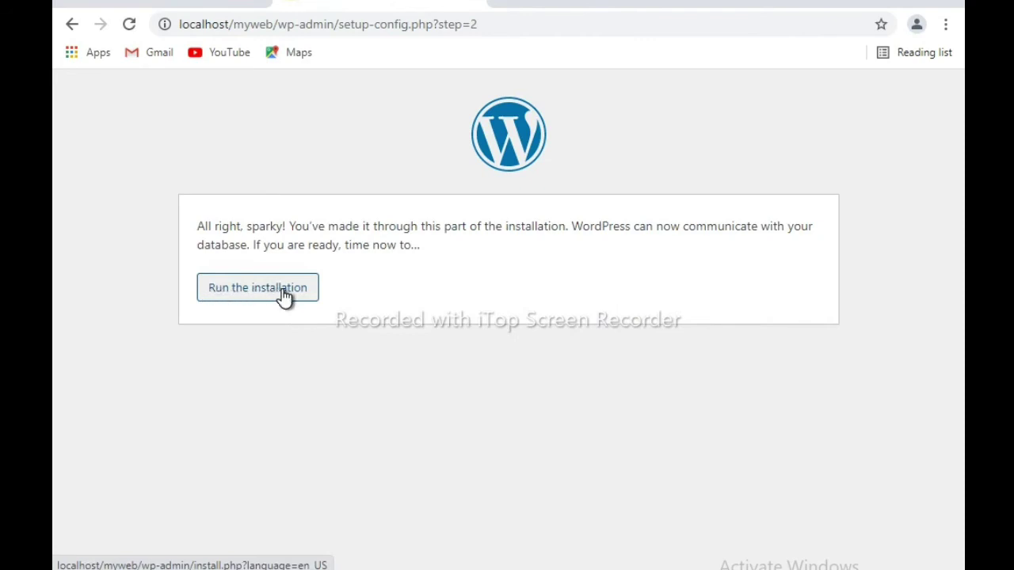
- Run the installation, entering site title 'myproject' and username 'admin', then select the generated password
{"action": "left_click", "coordinate": [264, 289]}
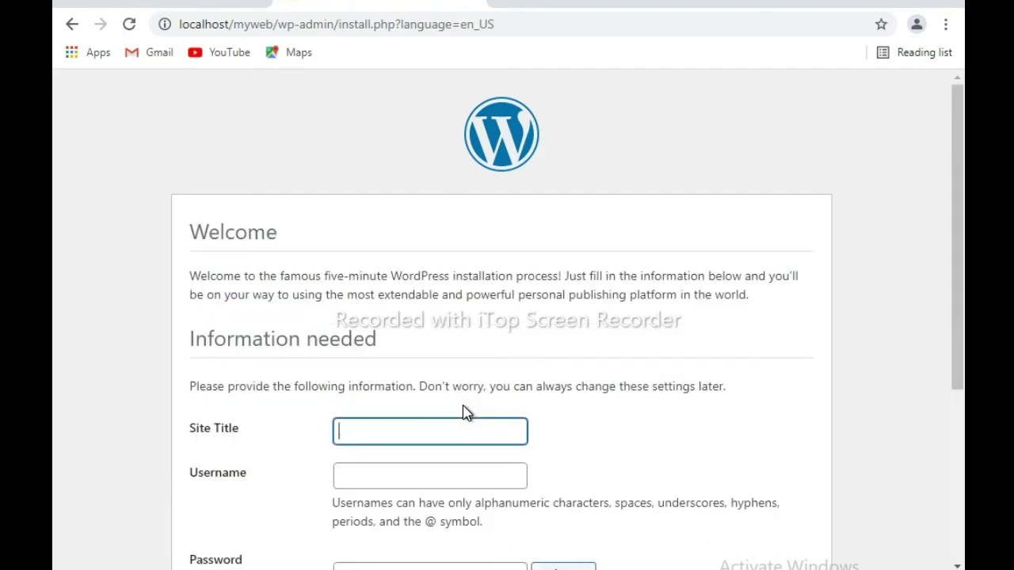
{"action": "scroll", "coordinate": [464, 389], "scroll_direction": "down", "scroll_amount": 2}
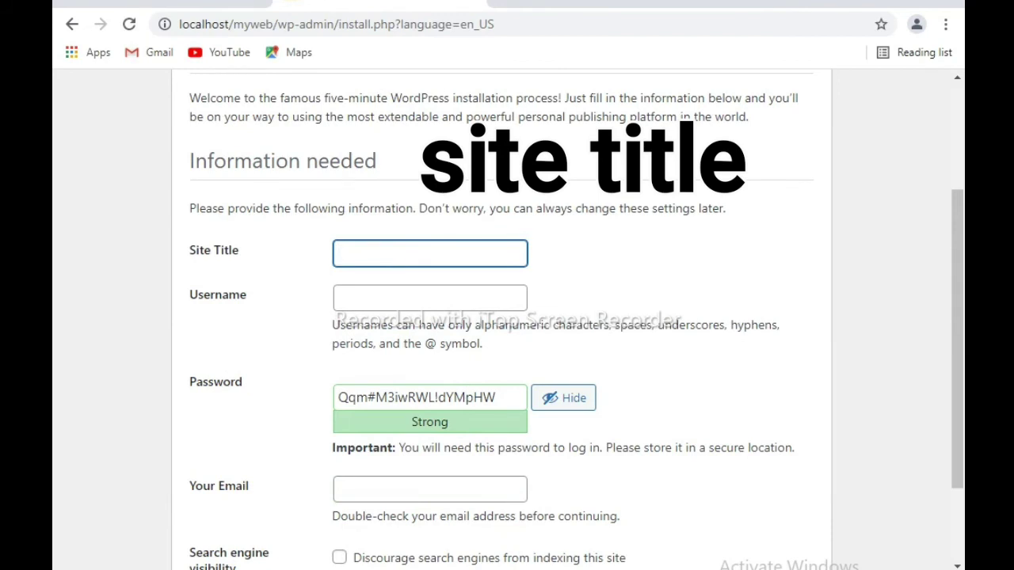
{"action": "type", "text": "mywebsite"}
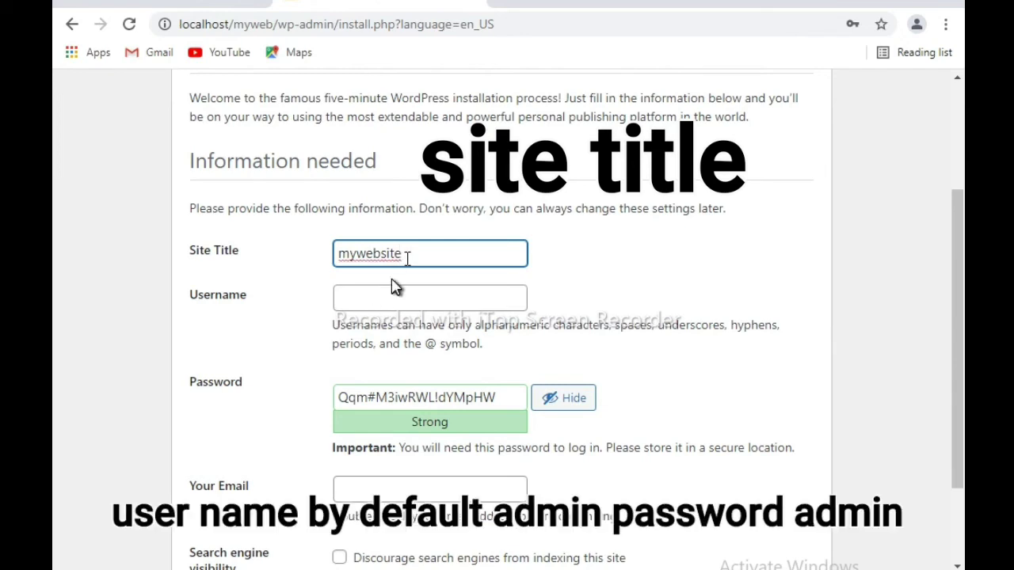
{"action": "key", "text": "BackSpace"}
{"action": "key", "text": "BackSpace"}
{"action": "key", "text": "BackSpace"}
{"action": "key", "text": "BackSpace"}
{"action": "key", "text": "BackSpace"}
{"action": "key", "text": "BackSpace"}
{"action": "key", "text": "BackSpace"}
{"action": "type", "text": "project"}
{"action": "left_click", "coordinate": [385, 301]}
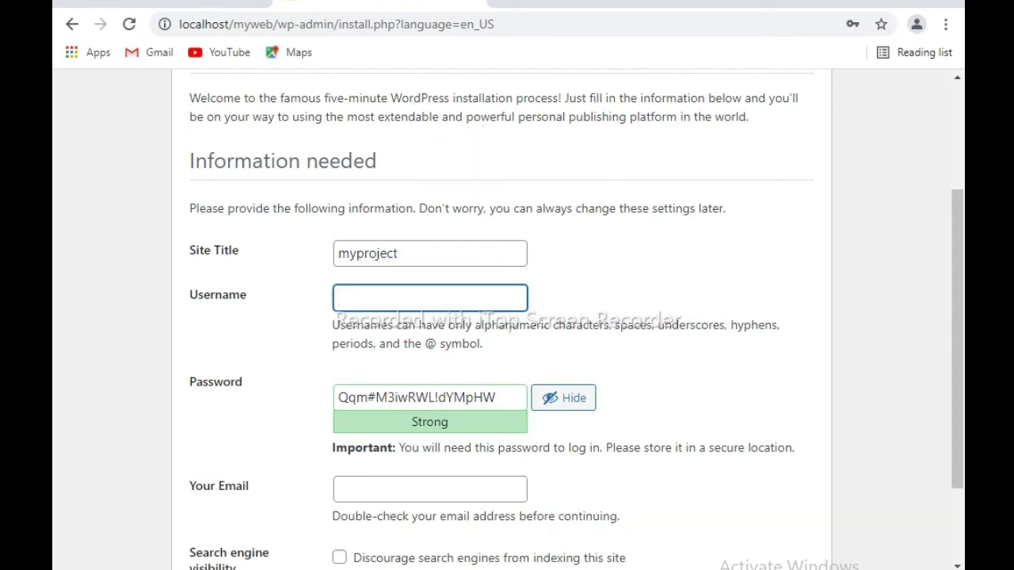
{"action": "type", "text": "admin"}
{"action": "left_click", "coordinate": [510, 398]}
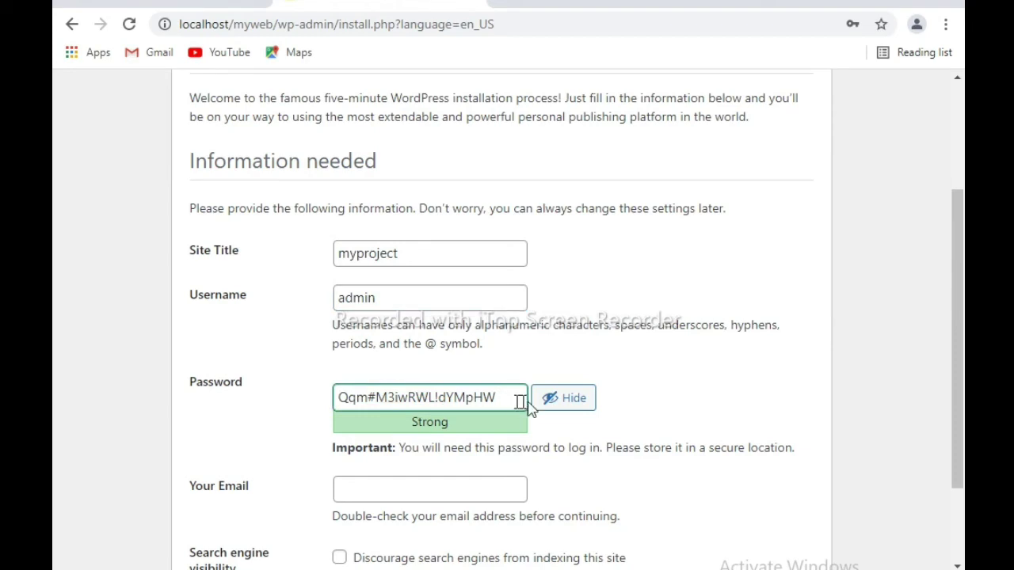
{"action": "left_click_drag", "start_coordinate": [505, 398], "coordinate": [333, 410]}
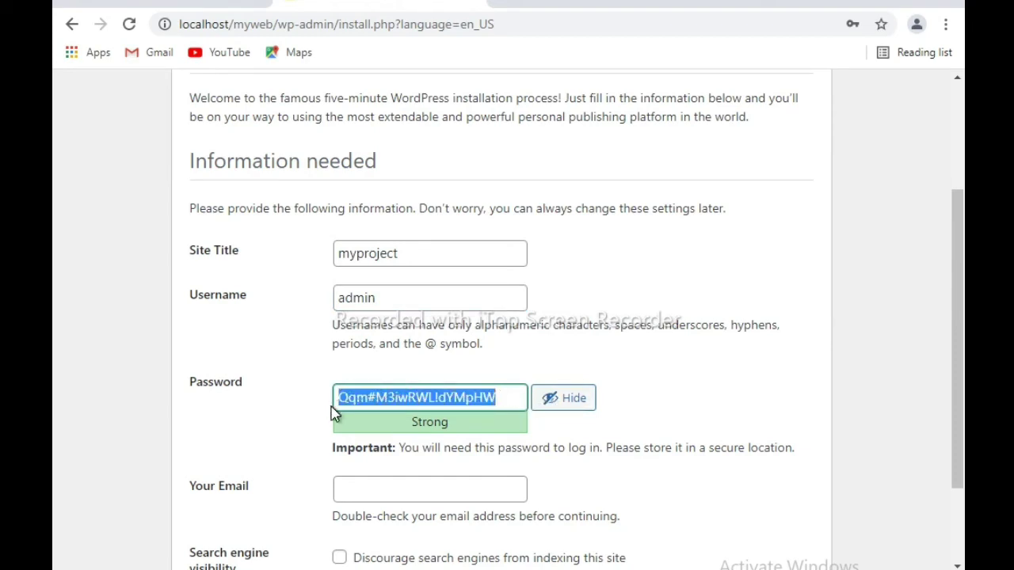
- Replace the generated password with a short admin password and confirm the weak password
{"action": "key", "text": "BackSpace"}
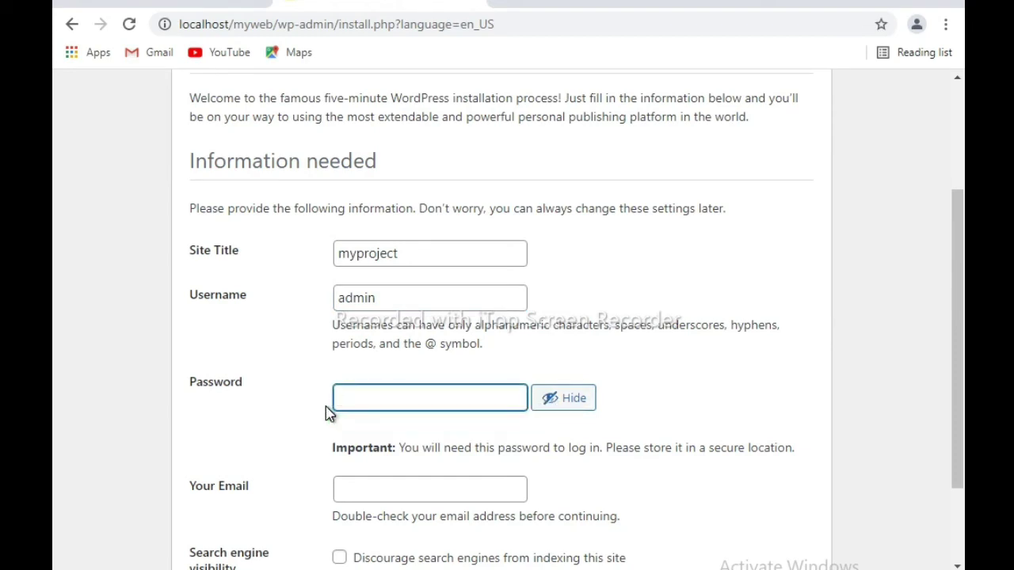
{"action": "type", "text": "admin"}
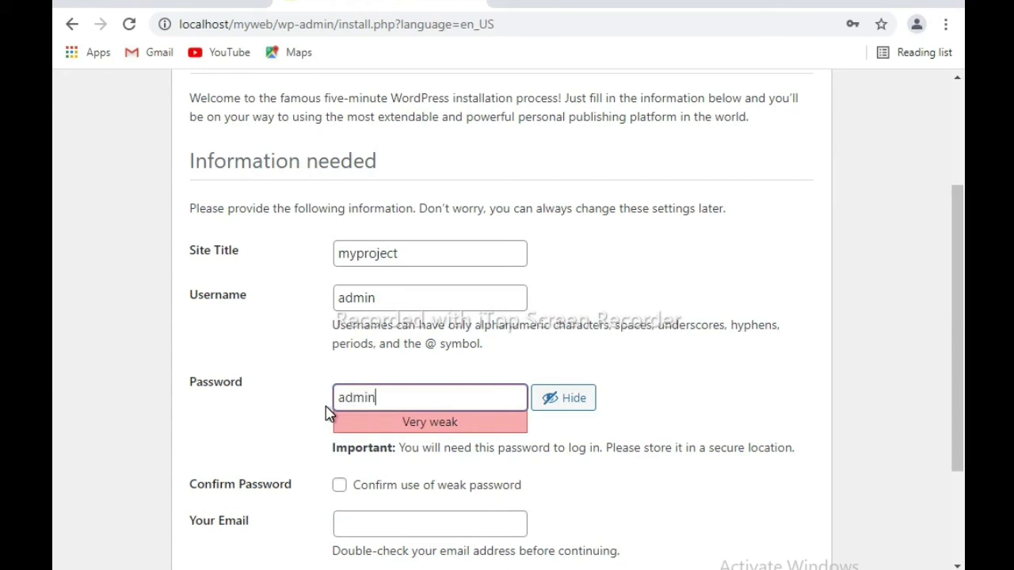
{"action": "left_click", "coordinate": [340, 486]}
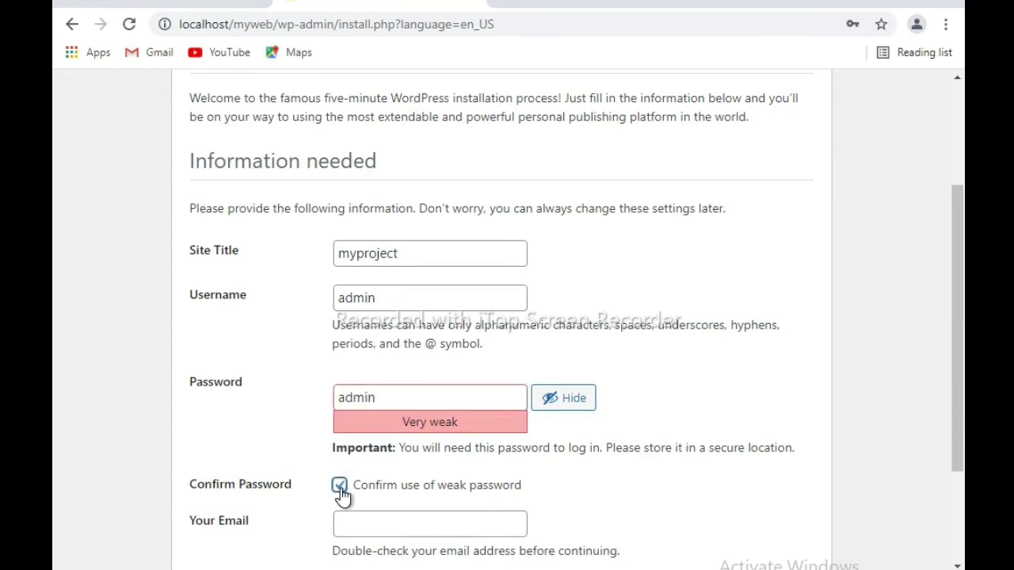
{"action": "scroll", "coordinate": [340, 495], "scroll_direction": "down", "scroll_amount": 1}
{"action": "scroll", "coordinate": [343, 495], "scroll_direction": "down", "scroll_amount": 1}
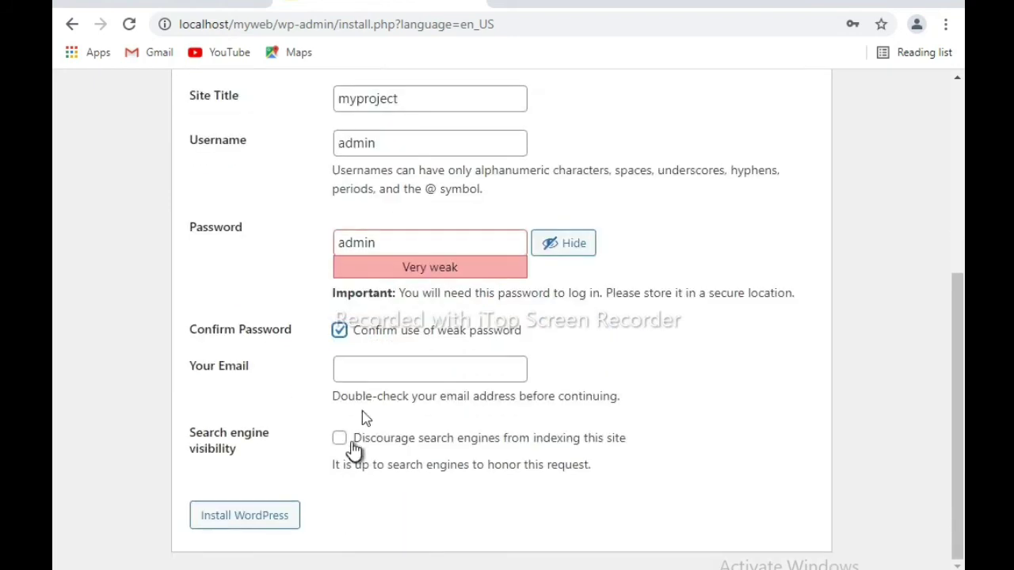
- Enter the administrator's e-mail address and install WordPress
{"action": "left_click", "coordinate": [378, 371]}
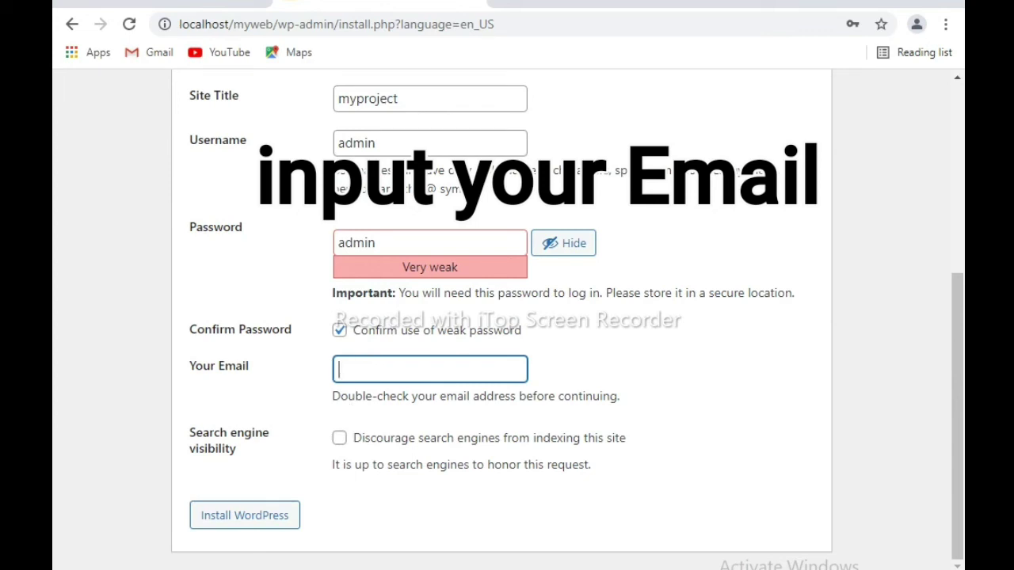
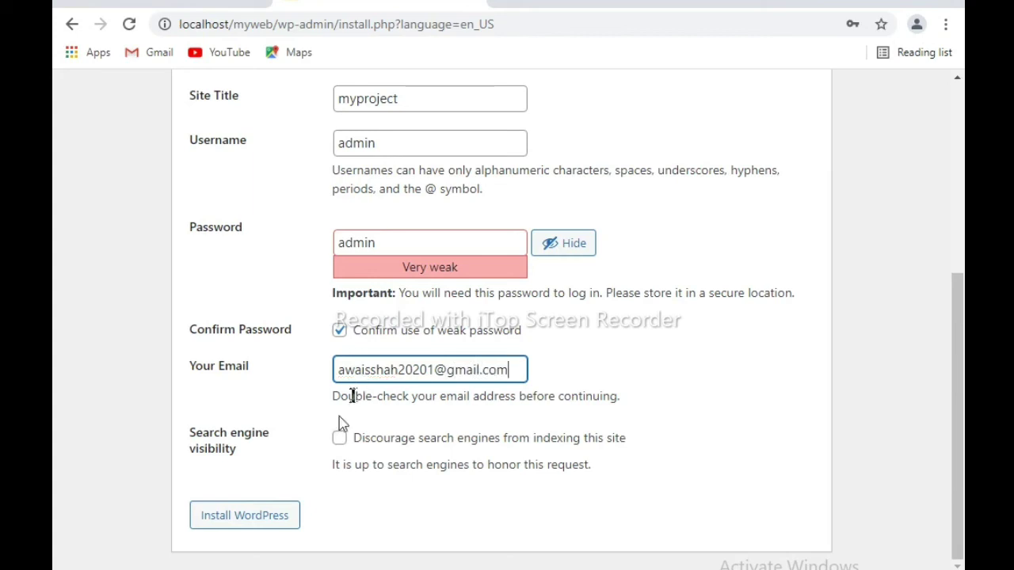
{"action": "left_click", "coordinate": [278, 518]}
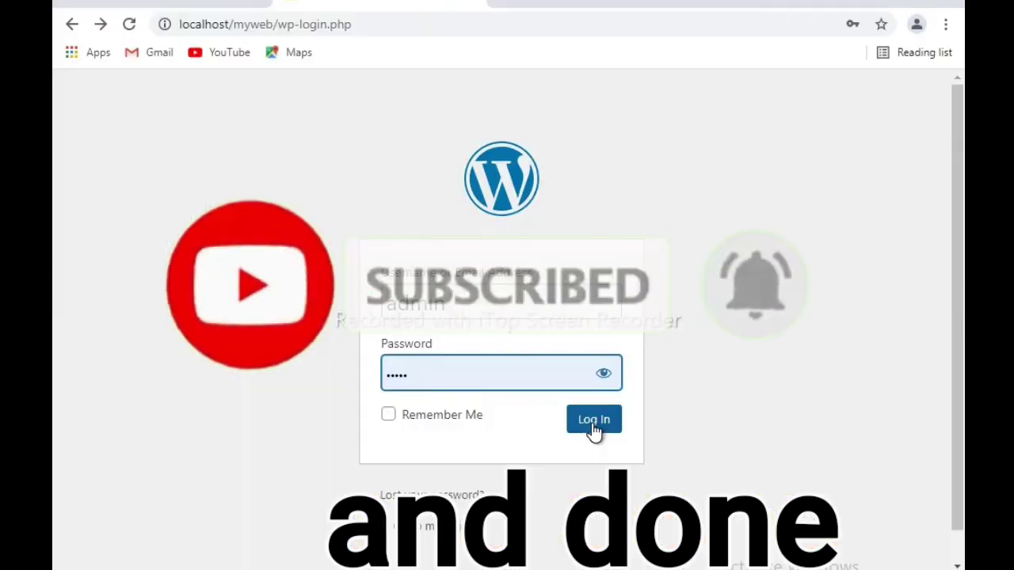
- Check the admin password by toggling its visibility, then log in to the myproject Dashboard
{"action": "left_click", "coordinate": [604, 374]}
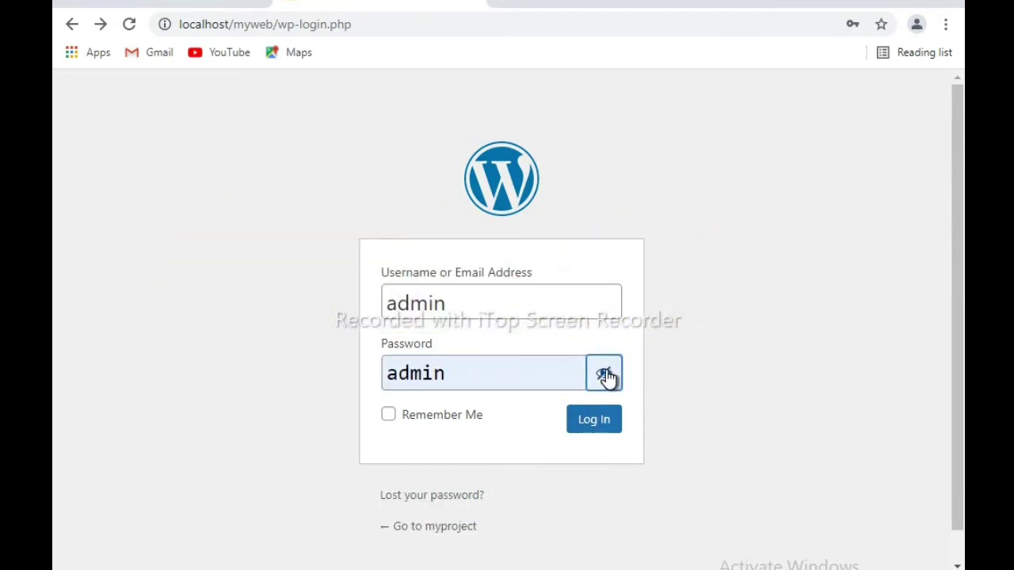
{"action": "left_click", "coordinate": [605, 376]}
{"action": "left_click", "coordinate": [605, 376]}
{"action": "left_click", "coordinate": [605, 375]}
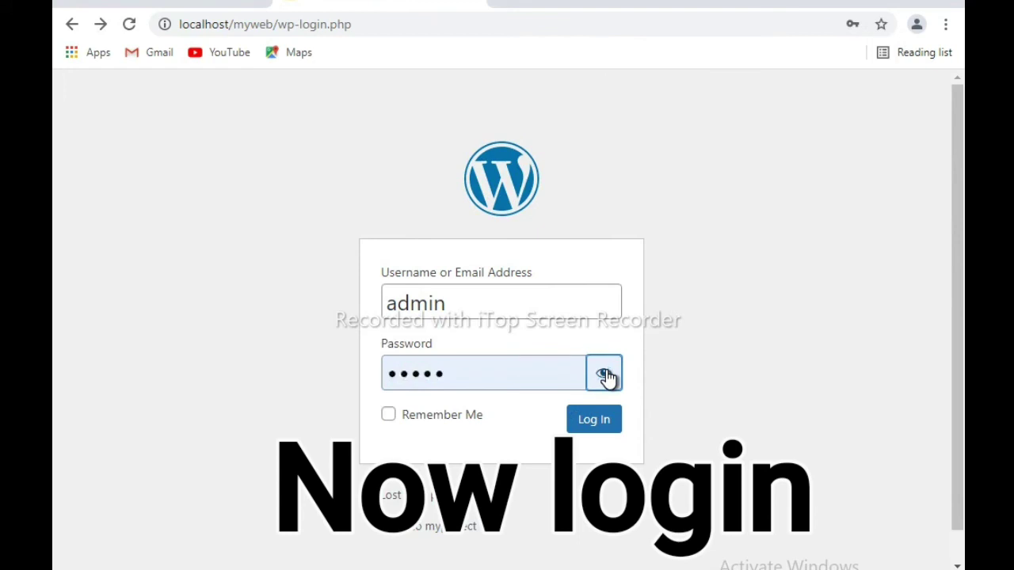
{"action": "left_click", "coordinate": [595, 417]}
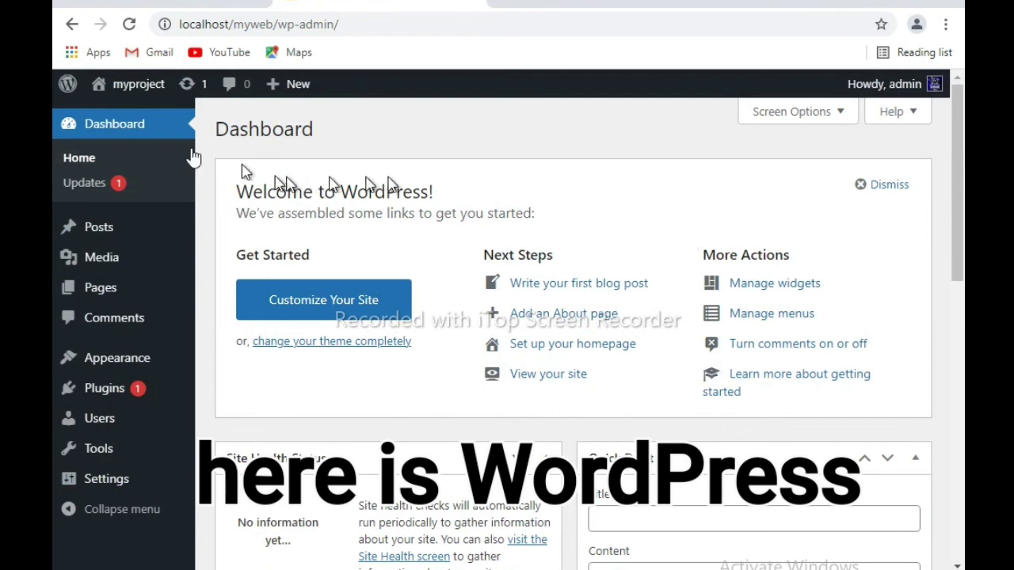
- Visit the public myproject site at localhost/myweb and scroll through the Hello world! post
{"action": "mouse_move", "coordinate": [139, 91]}
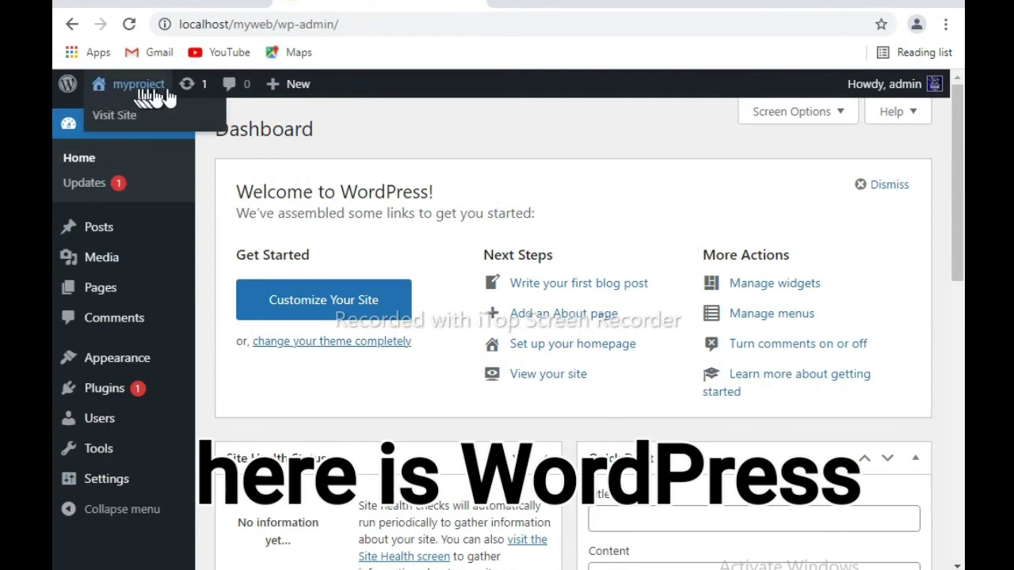
{"action": "left_click", "coordinate": [123, 121]}
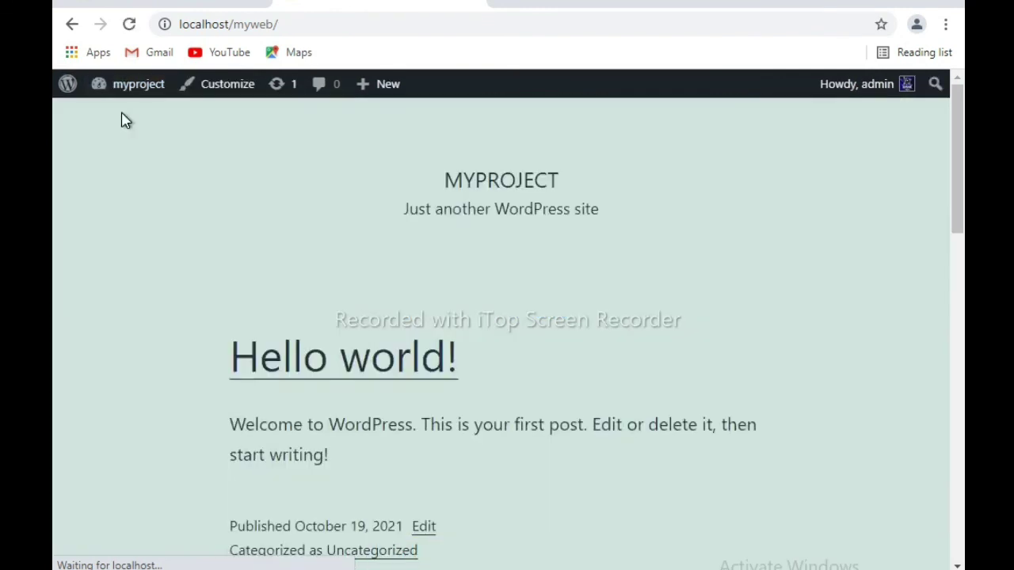
{"action": "scroll", "coordinate": [408, 286], "scroll_direction": "down", "scroll_amount": 1}
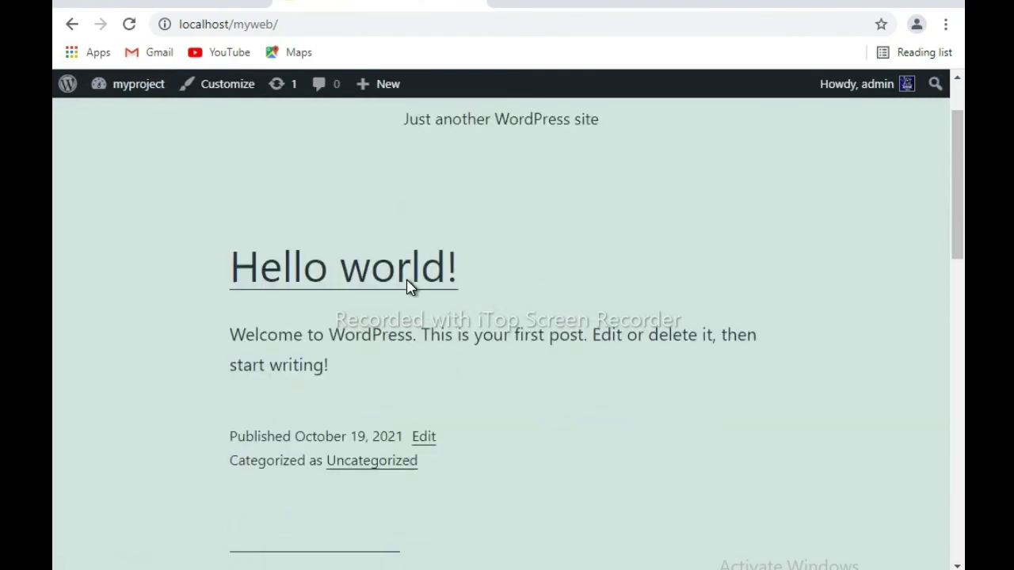
{"action": "scroll", "coordinate": [408, 287], "scroll_direction": "down", "scroll_amount": 9}
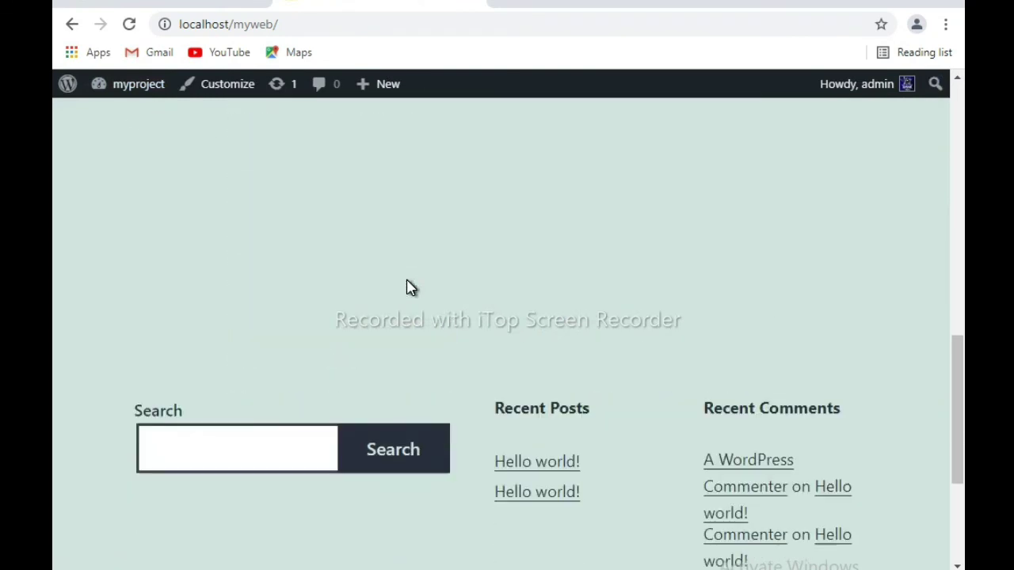
{"action": "scroll", "coordinate": [408, 287], "scroll_direction": "down", "scroll_amount": 3}
{"action": "scroll", "coordinate": [408, 287], "scroll_direction": "up", "scroll_amount": 2}
{"action": "scroll", "coordinate": [408, 287], "scroll_direction": "down", "scroll_amount": 3}
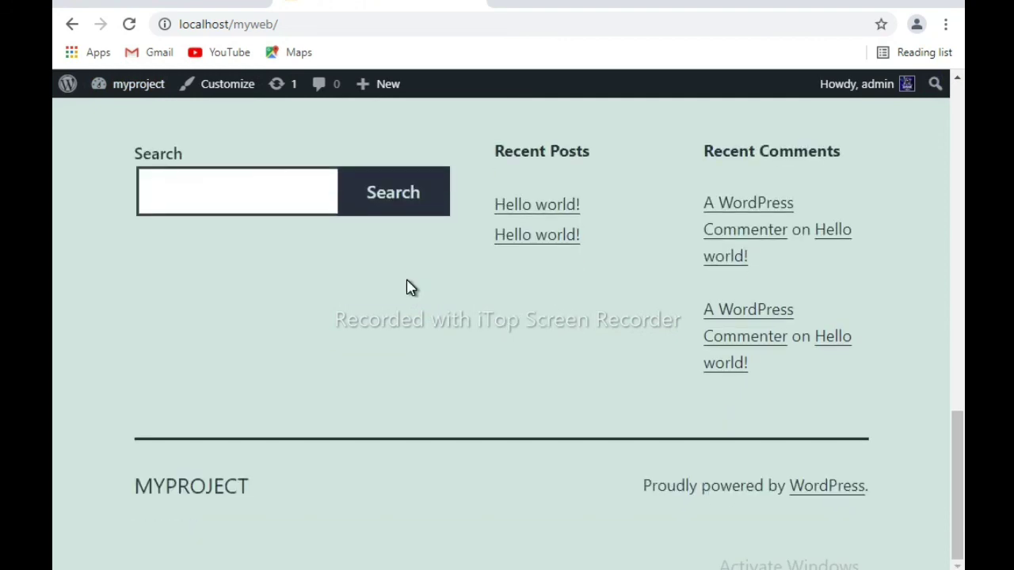
{"action": "scroll", "coordinate": [407, 286], "scroll_direction": "up", "scroll_amount": 5}
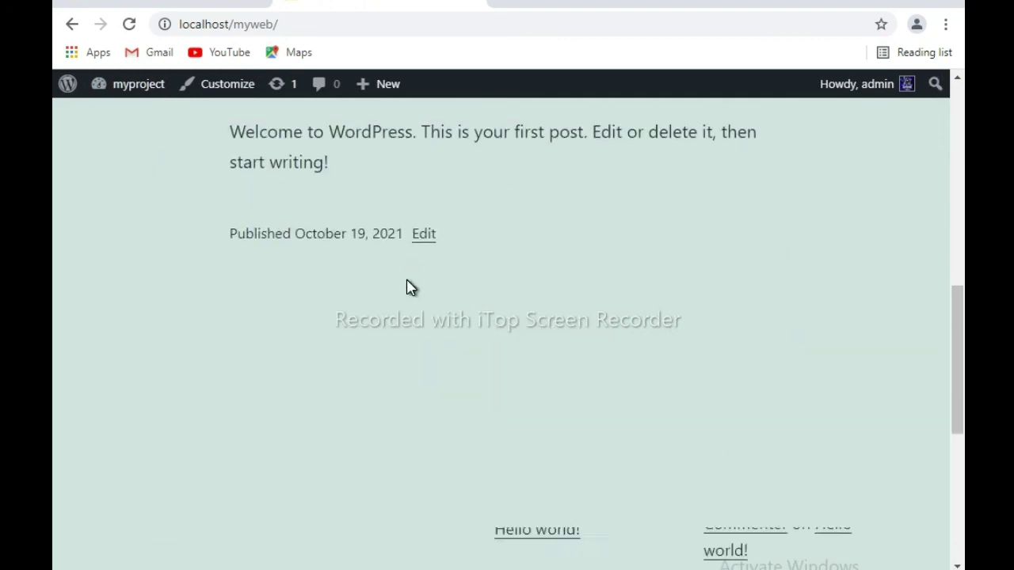
{"action": "scroll", "coordinate": [408, 286], "scroll_direction": "down", "scroll_amount": 5}
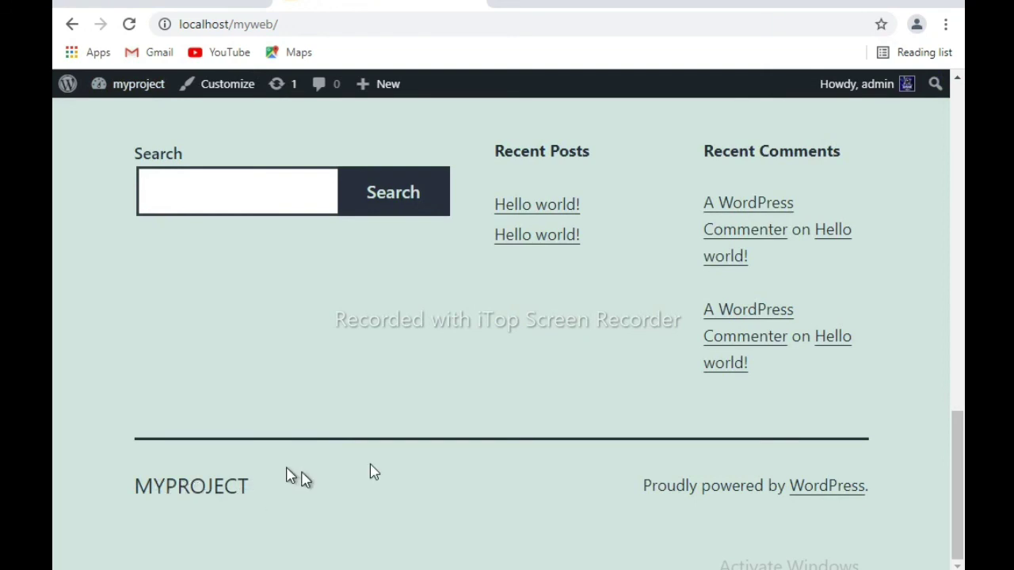
{"action": "scroll", "coordinate": [574, 339], "scroll_direction": "up", "scroll_amount": 10}
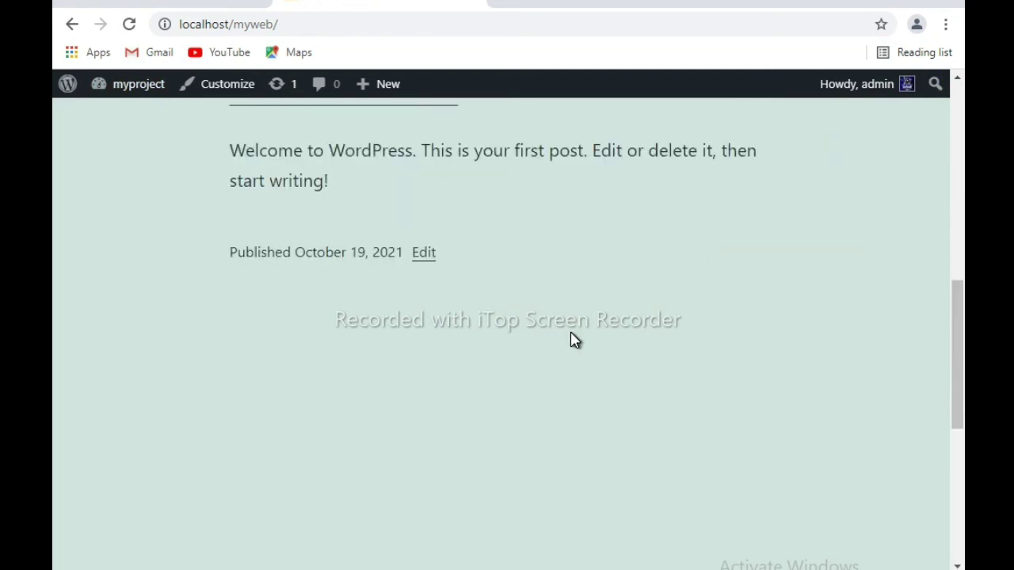
{"action": "scroll", "coordinate": [574, 339], "scroll_direction": "up", "scroll_amount": 2}
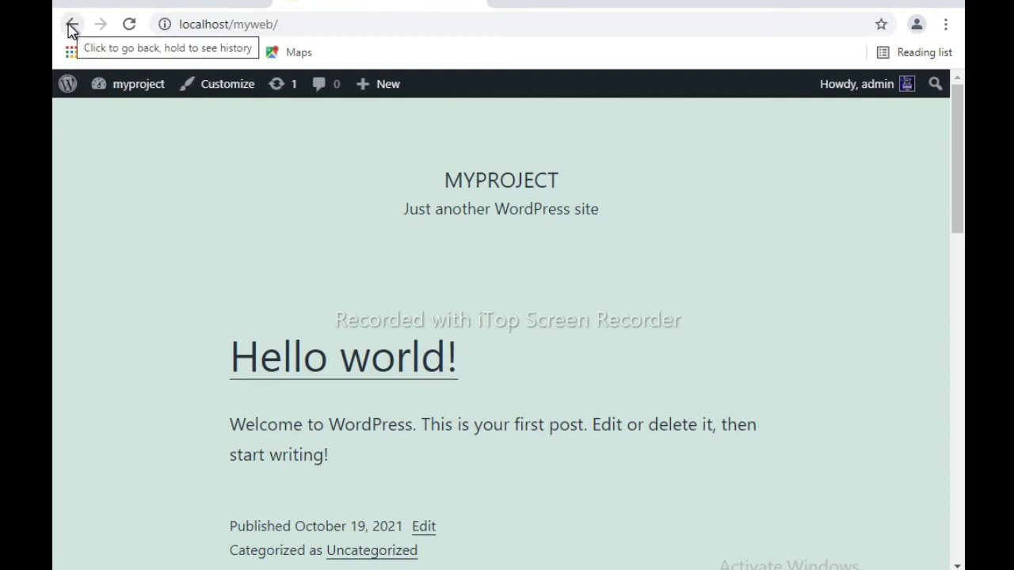
- Return to the Dashboard, go to Updates, and re-install WordPress version 5.8.1
{"action": "left_click", "coordinate": [72, 27]}
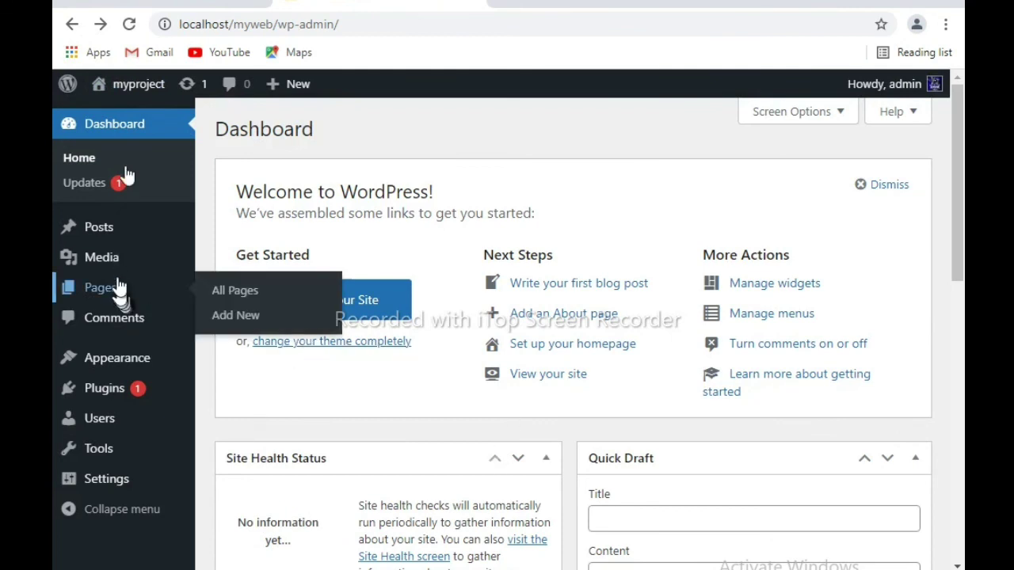
{"action": "left_click", "coordinate": [107, 193]}
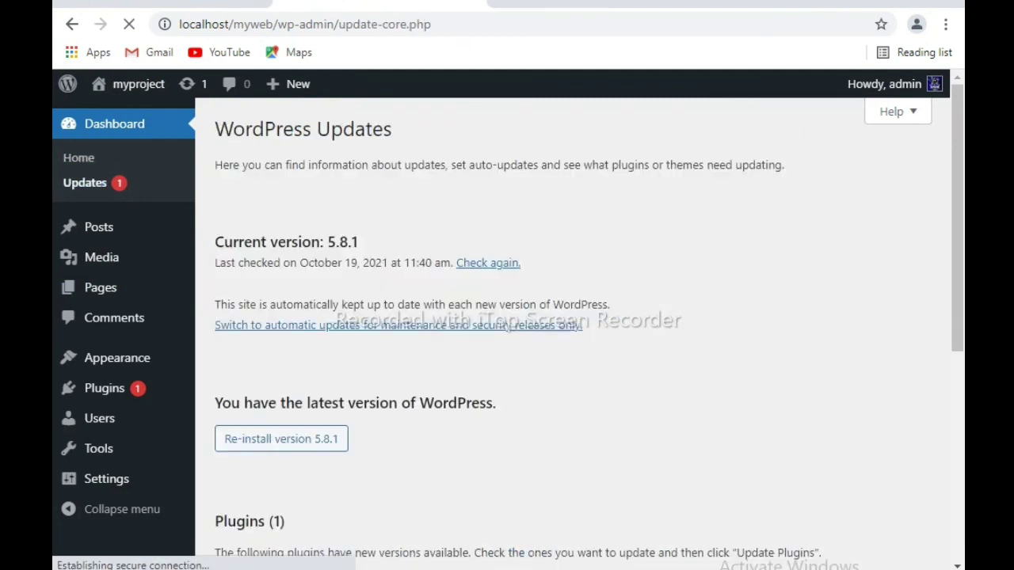
{"action": "scroll", "coordinate": [410, 387], "scroll_direction": "down", "scroll_amount": 1}
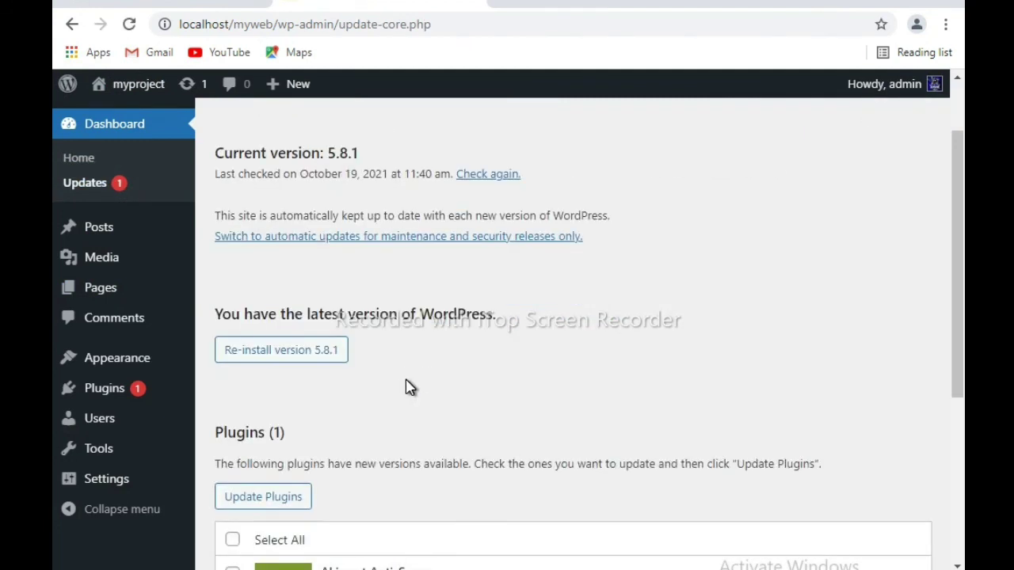
{"action": "left_click", "coordinate": [303, 353]}
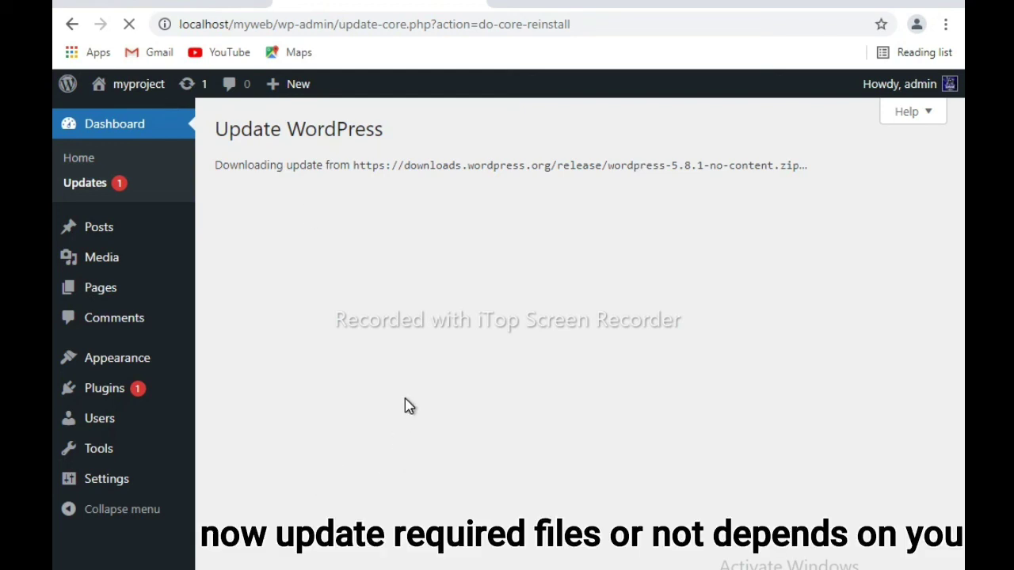
- Scroll the Updates page to the pending Akismet Anti-Spam plugin update, then return to the Dashboard
{"action": "left_click", "coordinate": [73, 25]}
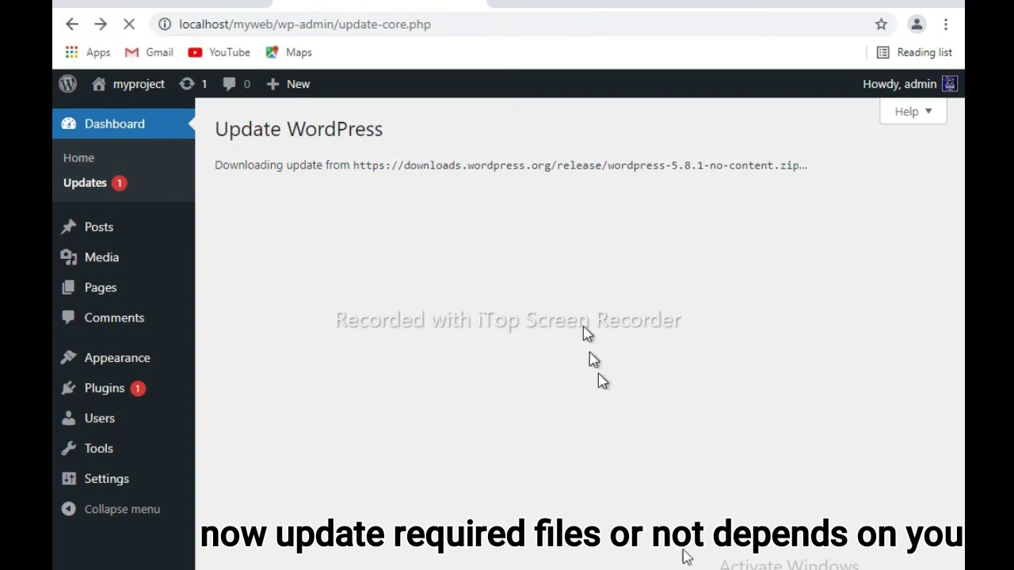
{"action": "scroll", "coordinate": [486, 502], "scroll_direction": "down", "scroll_amount": 2}
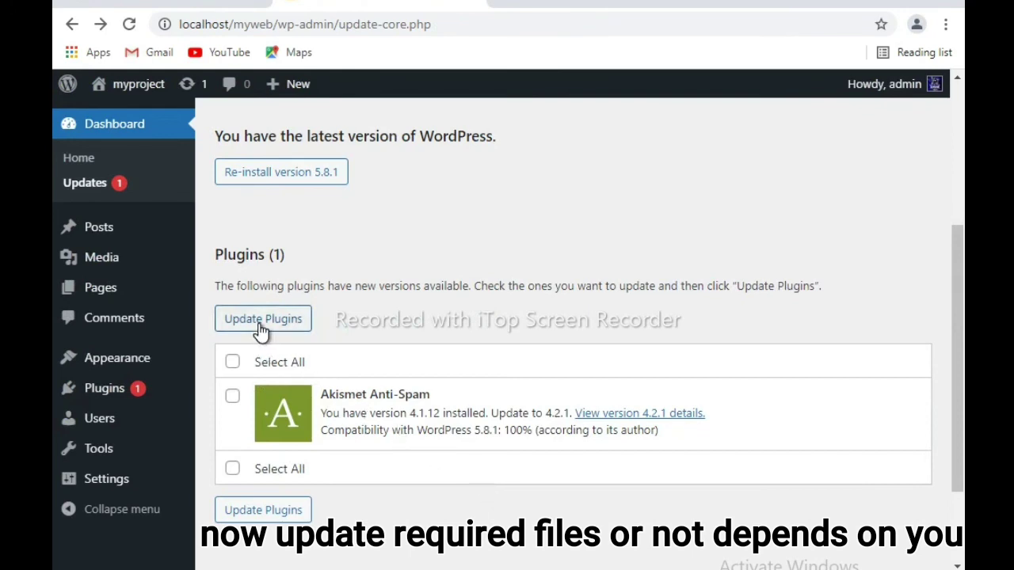
{"action": "scroll", "coordinate": [261, 331], "scroll_direction": "down", "scroll_amount": 2}
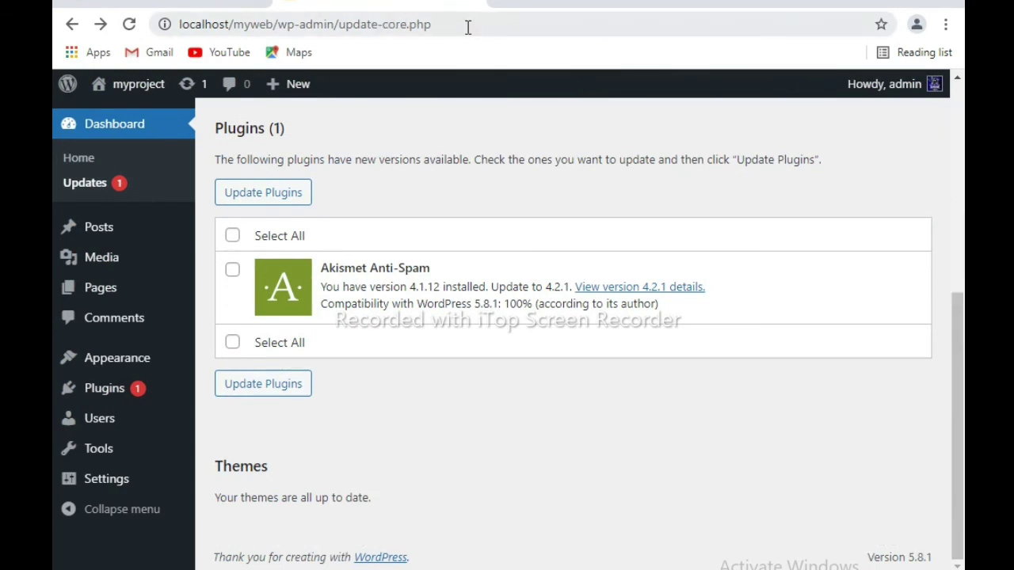
{"action": "left_click", "coordinate": [70, 29]}
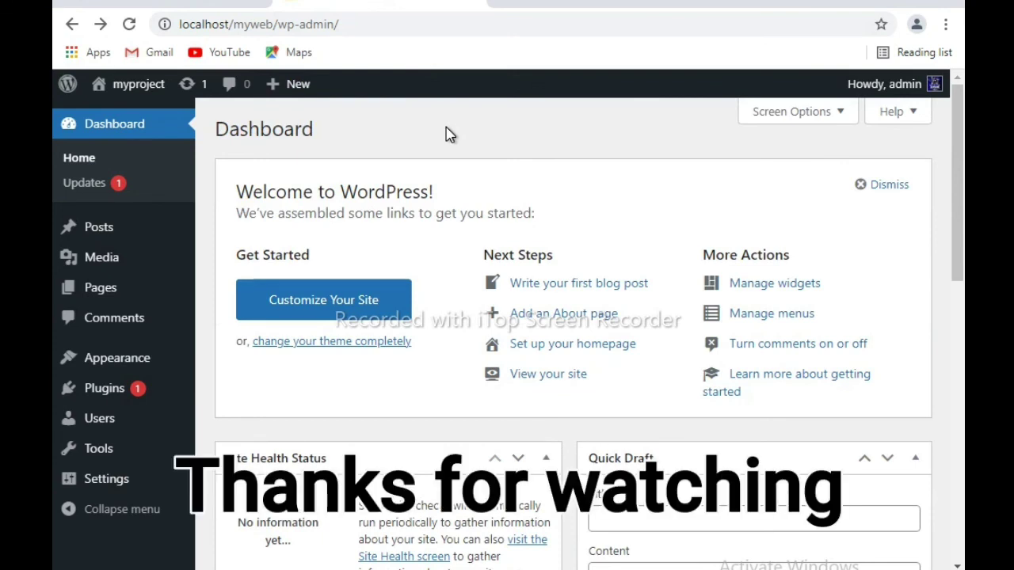
{"action": "scroll", "coordinate": [445, 135], "scroll_direction": "down", "scroll_amount": 6}
{"action": "scroll", "coordinate": [573, 316], "scroll_direction": "up", "scroll_amount": 6}
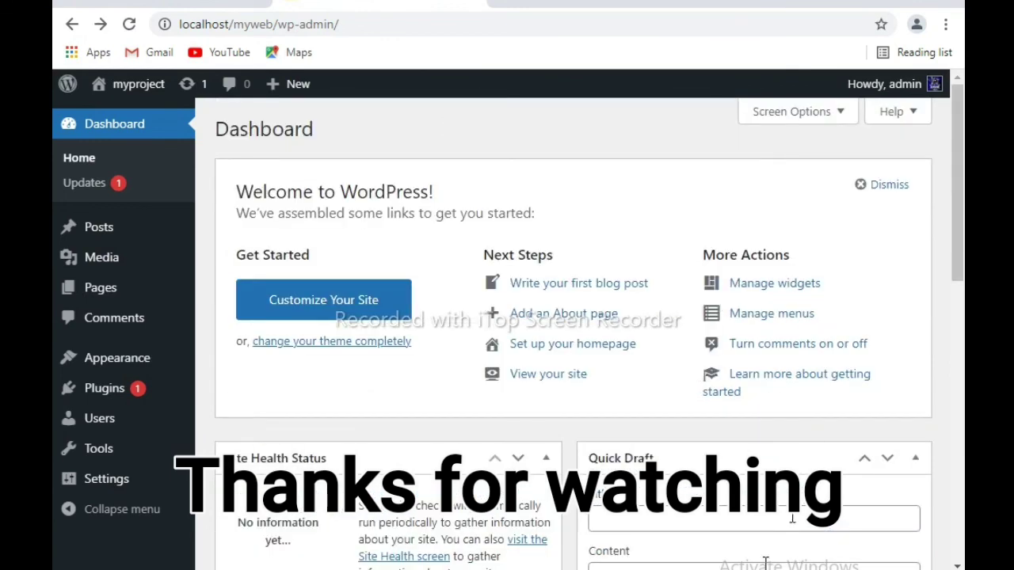